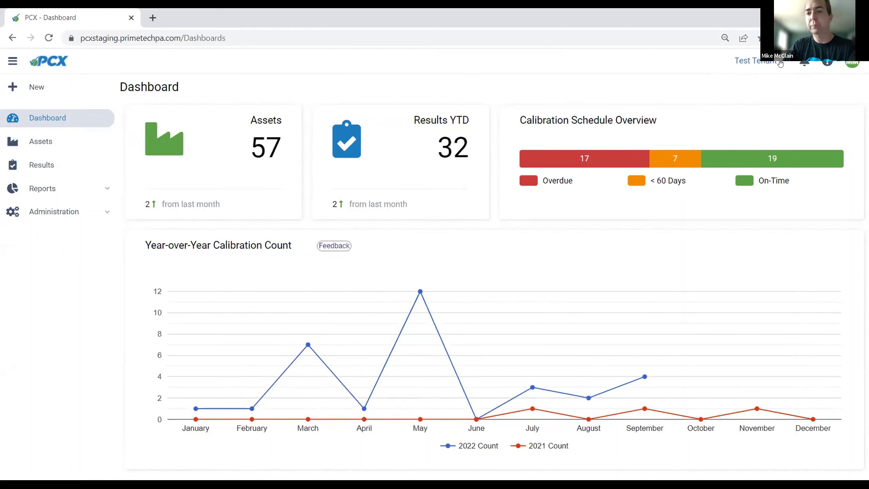
{"action": "left_click", "coordinate": [851, 68]}
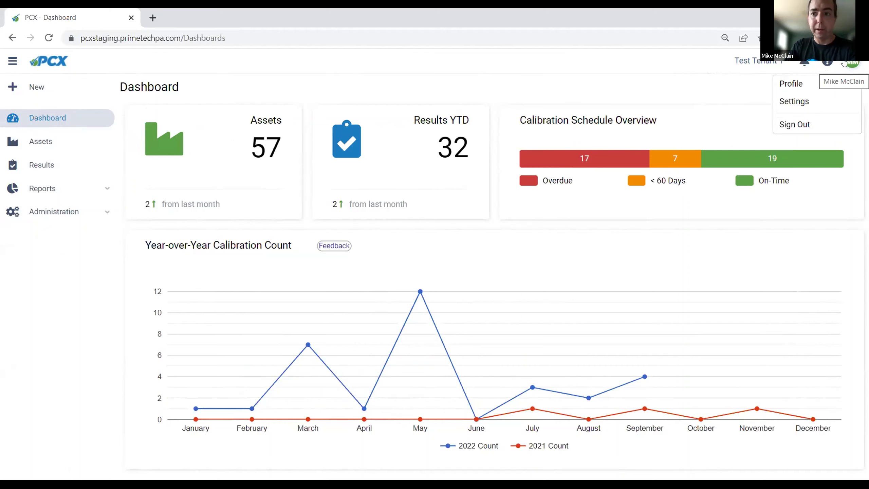
{"action": "left_click", "coordinate": [830, 64]}
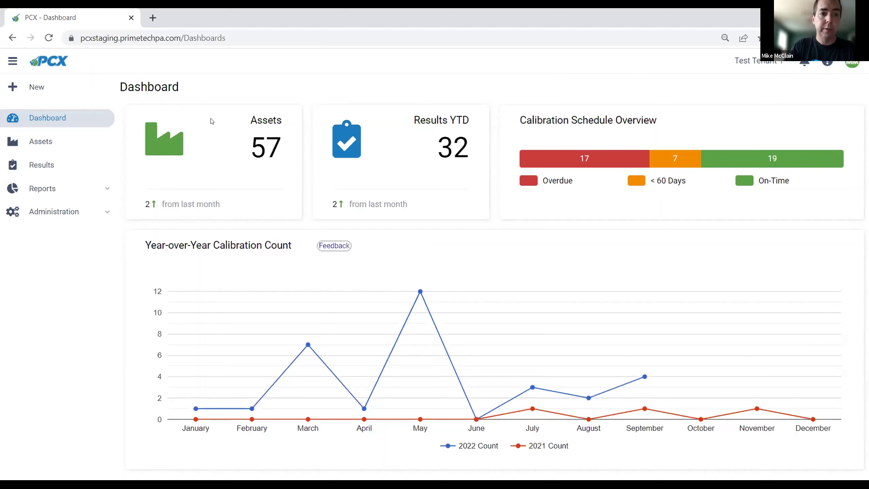
Search the asset list for "a-" and clear the search to restore the full list
{"action": "left_click", "coordinate": [40, 142]}
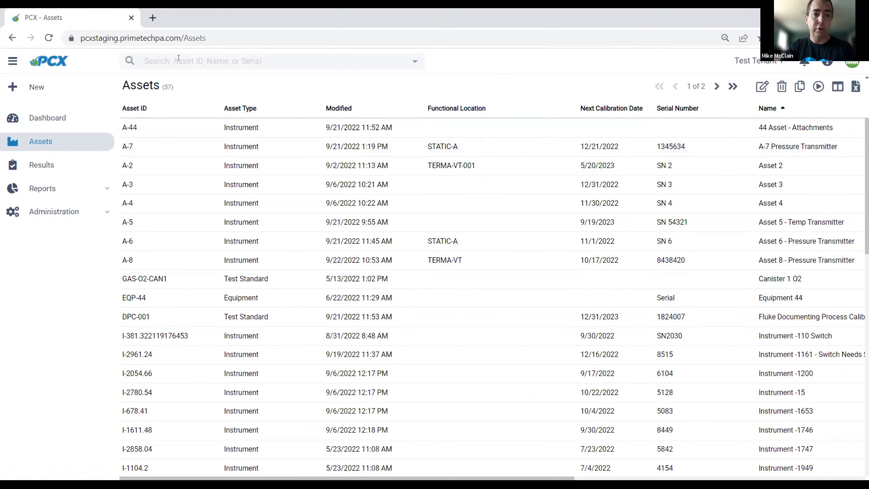
{"action": "left_click", "coordinate": [197, 64]}
{"action": "type", "text": "a-4"}
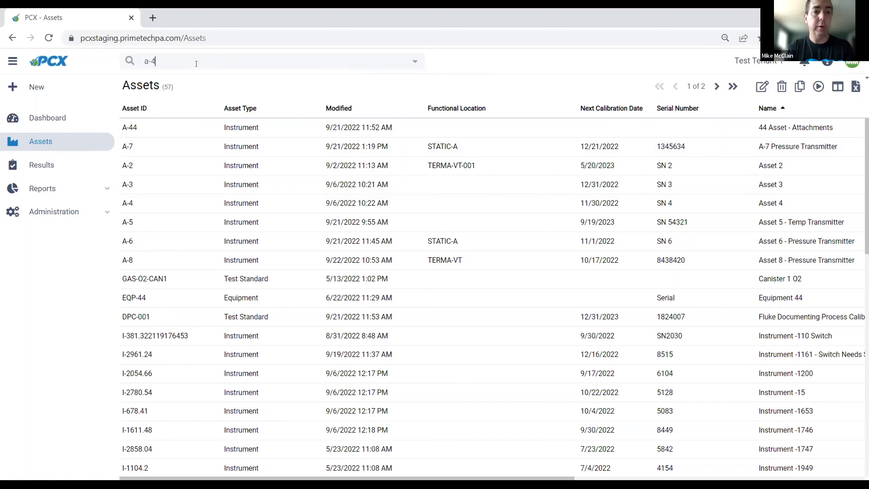
{"action": "key", "text": "BackSpace"}
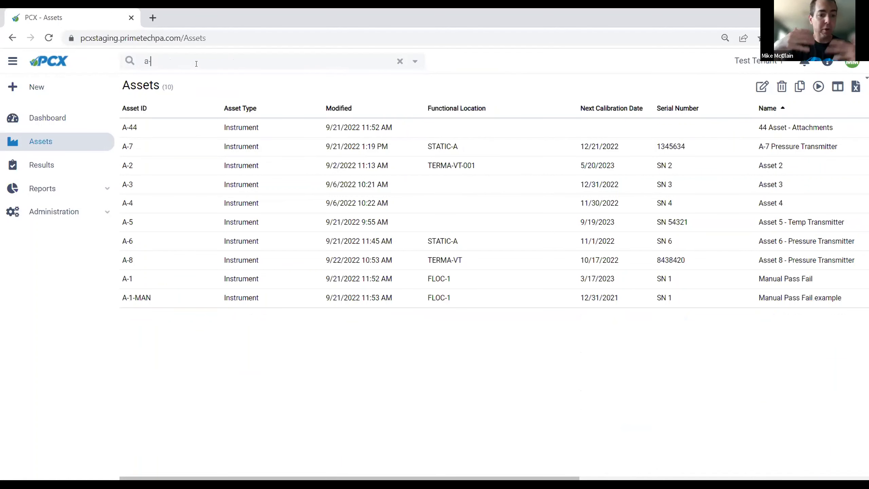
{"action": "type", "text": "-"}
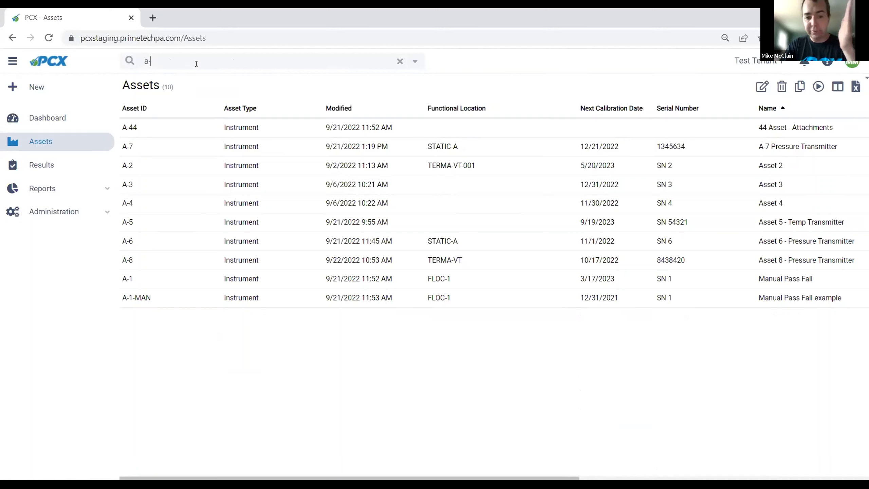
{"action": "key", "text": "BackSpace"}
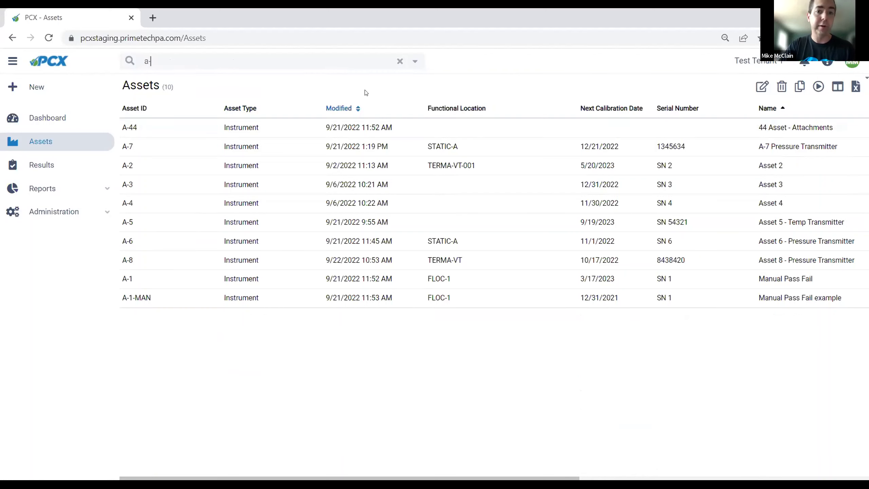
{"action": "left_click", "coordinate": [398, 66]}
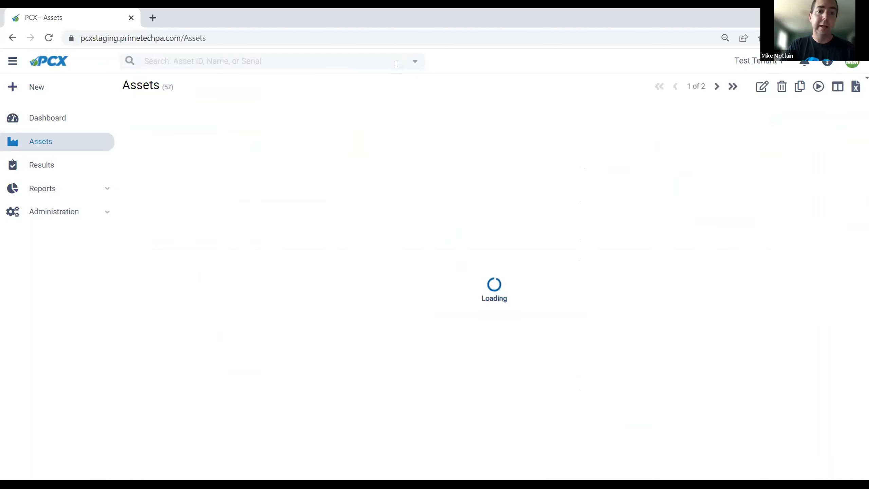
Review the advanced asset search criteria, including the additional fields, and close the form without searching
{"action": "left_click", "coordinate": [415, 63]}
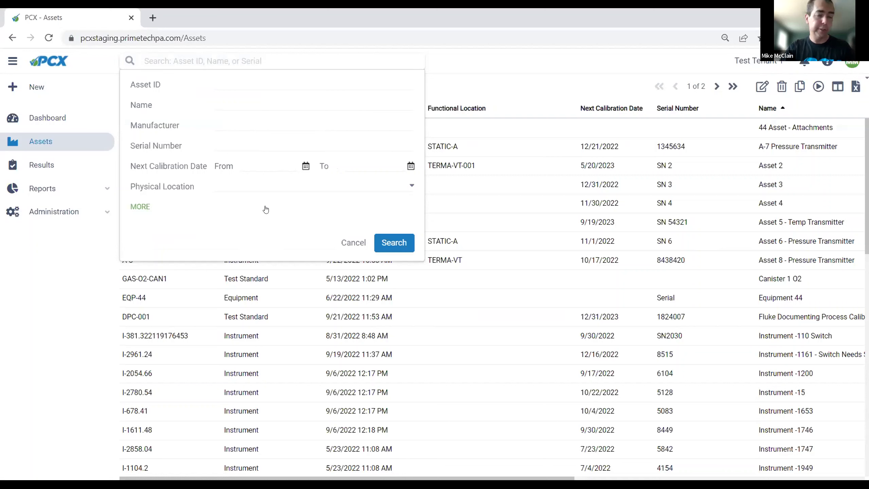
{"action": "left_click", "coordinate": [265, 209]}
{"action": "scroll", "coordinate": [288, 222], "scroll_direction": "down", "scroll_amount": 5}
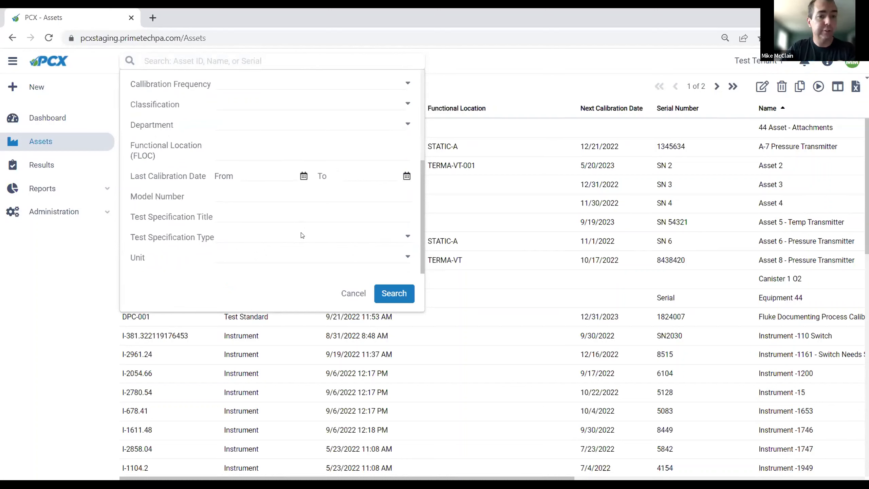
{"action": "left_click", "coordinate": [352, 294]}
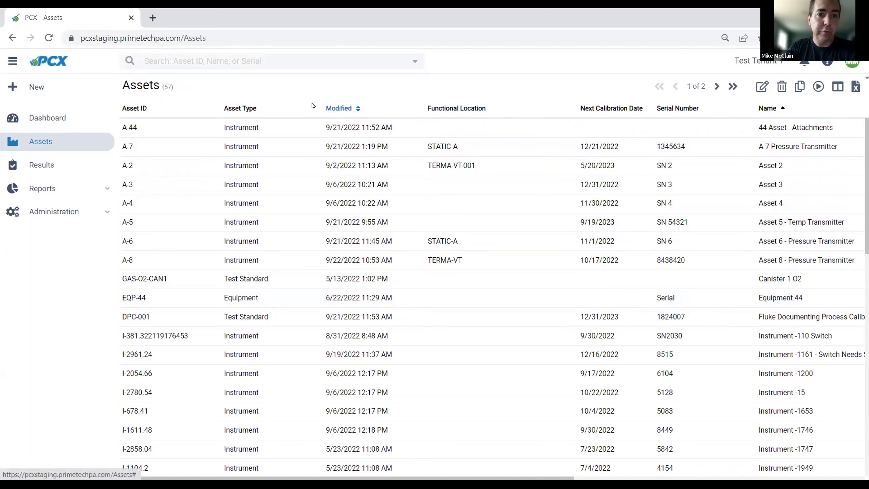
Move the Asset Type column before Asset ID and sort the asset list by Modified, newest first
{"action": "left_click_drag", "start_coordinate": [253, 109], "coordinate": [147, 109]}
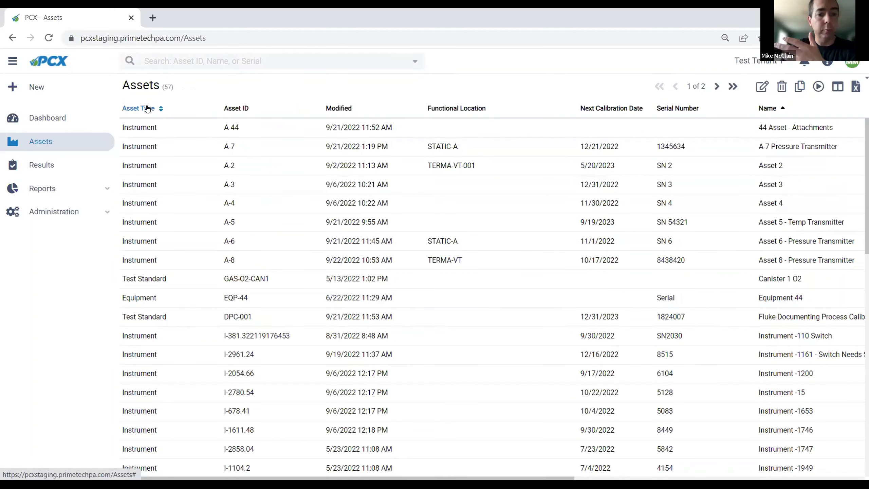
{"action": "left_click", "coordinate": [224, 109]}
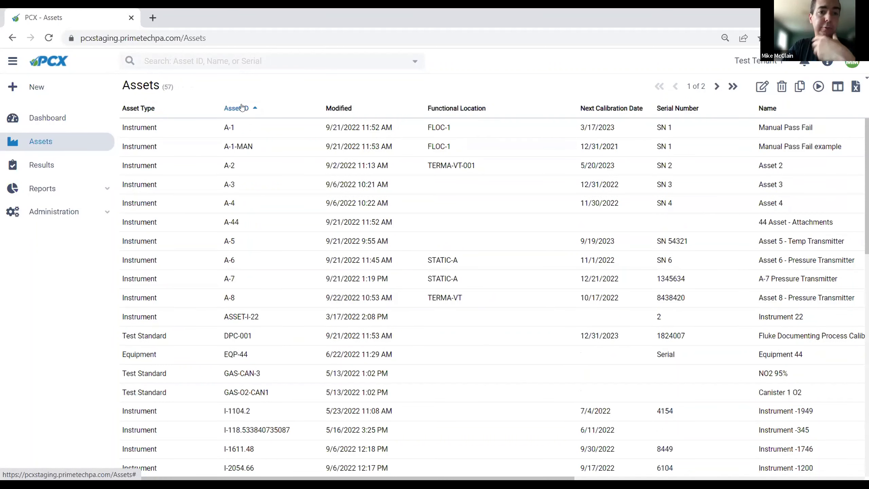
{"action": "left_click", "coordinate": [242, 108]}
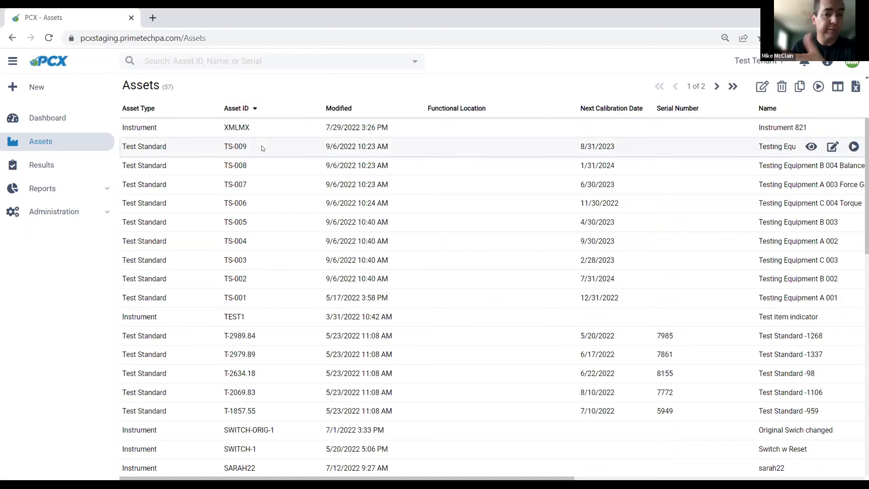
{"action": "left_click", "coordinate": [345, 108]}
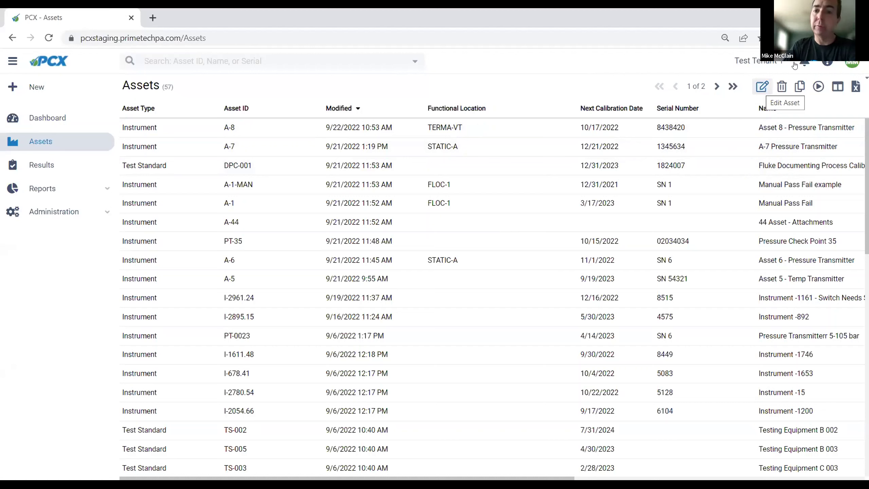
Select the range of assets from A-8 through A-1, and show the actions available for asset A-7
{"action": "left_click", "coordinate": [769, 127]}
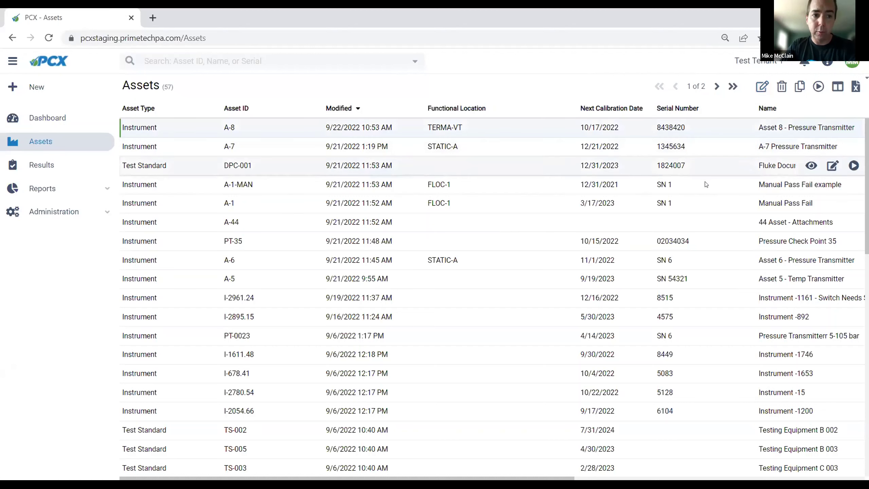
{"action": "left_click", "coordinate": [699, 202], "text": "shift"}
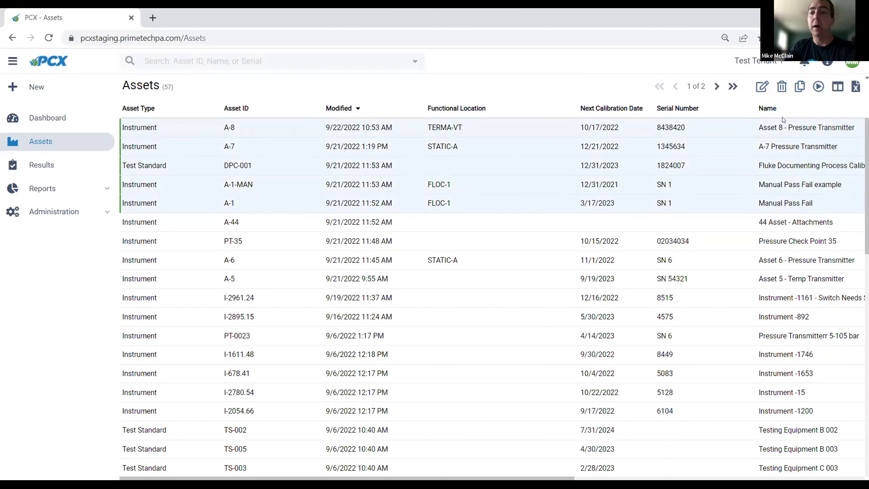
{"action": "left_click", "coordinate": [751, 166]}
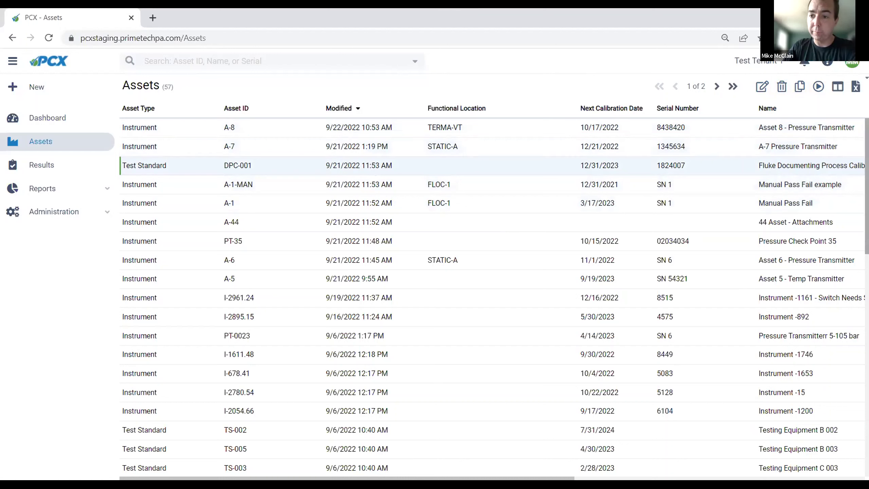
{"action": "mouse_move", "coordinate": [854, 147]}
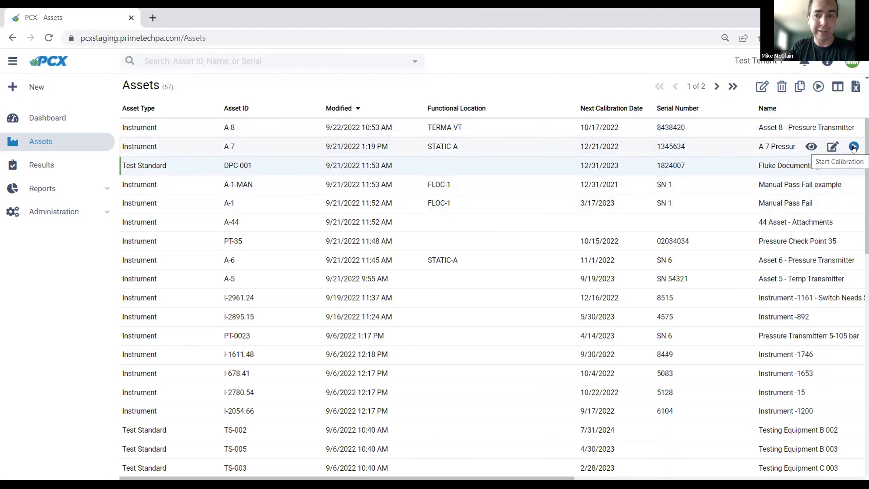
{"action": "right_click", "coordinate": [648, 144]}
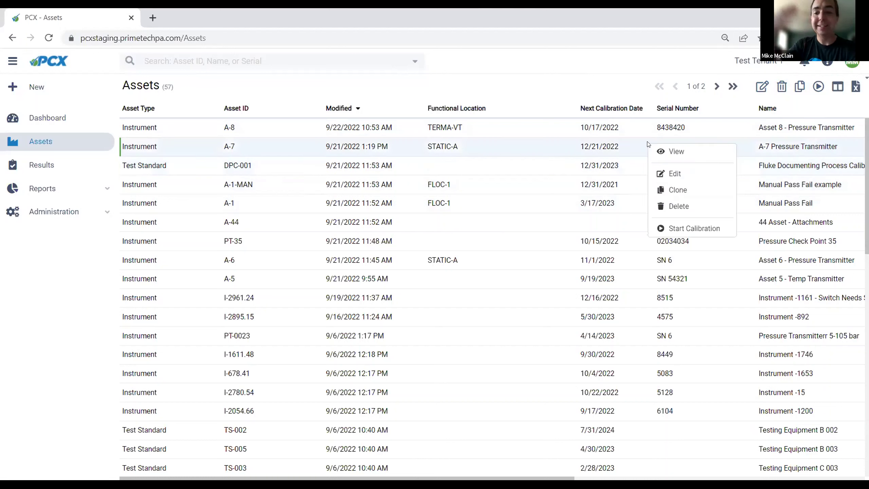
{"action": "mouse_move", "coordinate": [673, 136]}
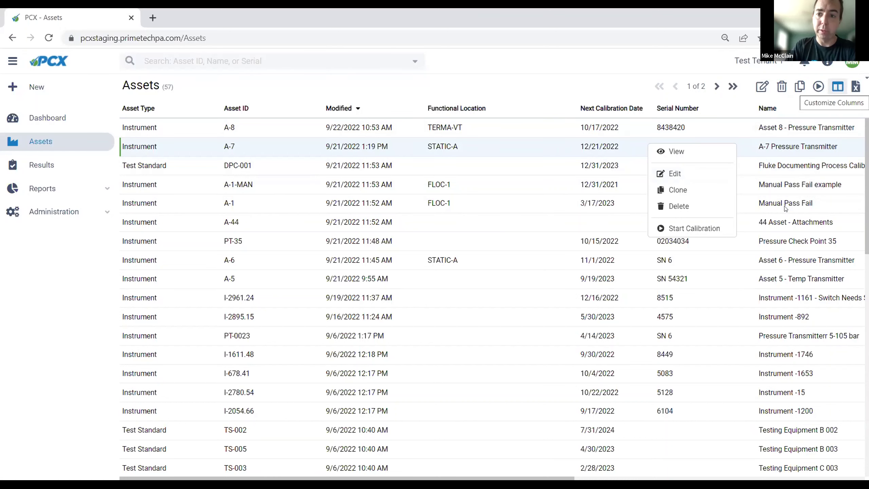
Enable the Calibration Frequency column, place it directly after Asset ID, and save the column layout
{"action": "left_click", "coordinate": [835, 90]}
{"action": "left_click", "coordinate": [704, 325]}
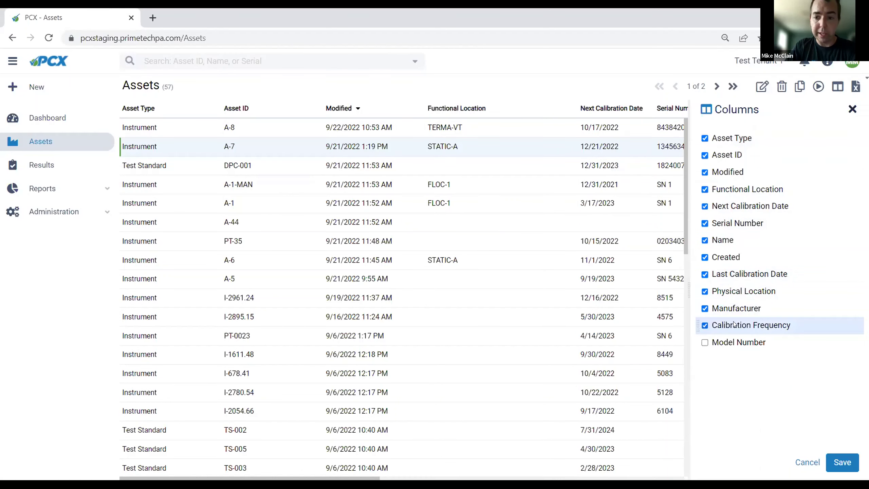
{"action": "left_click_drag", "start_coordinate": [700, 325], "coordinate": [700, 172]}
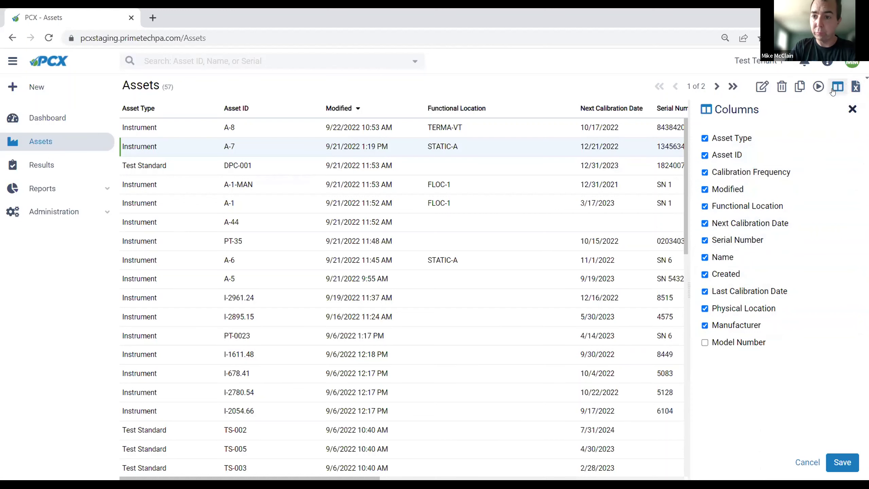
{"action": "left_click", "coordinate": [840, 460]}
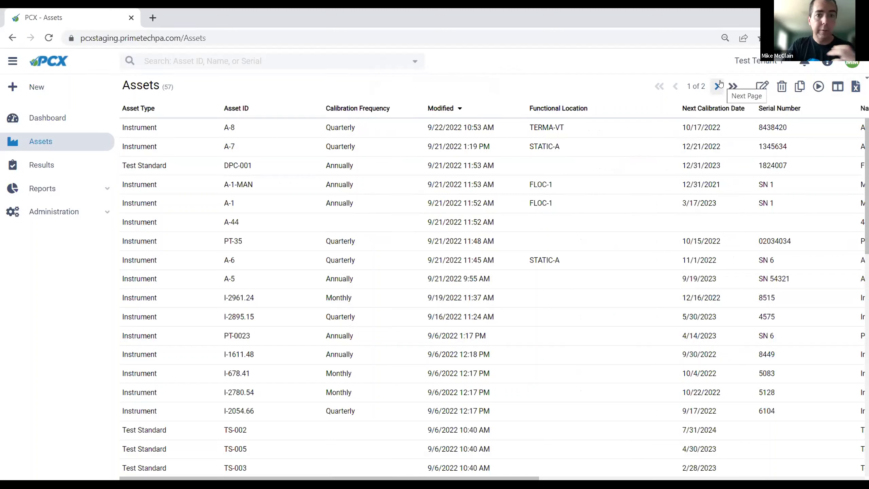
Switch the asset list to the saved view "Assets Needing Specs"
{"action": "left_click", "coordinate": [140, 85]}
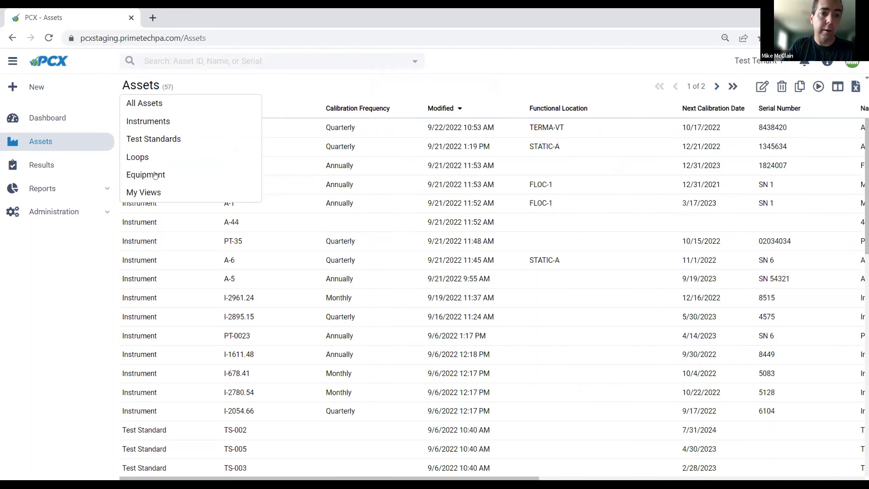
{"action": "mouse_move", "coordinate": [163, 193]}
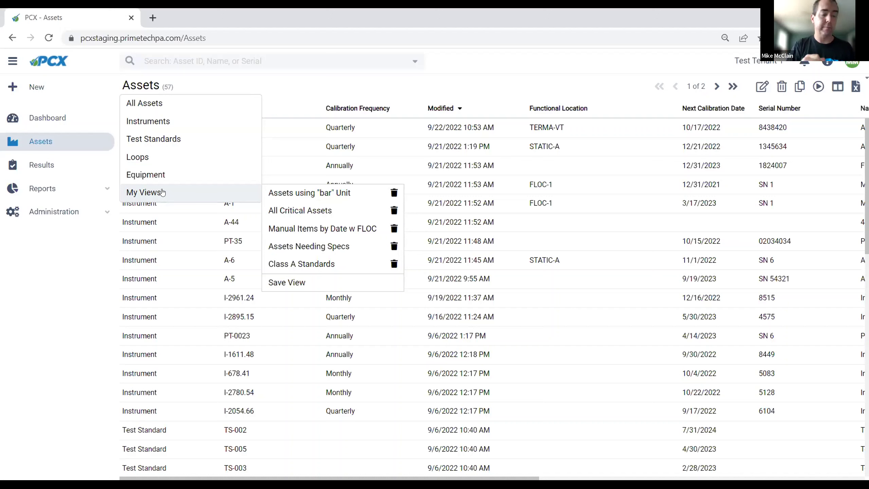
{"action": "left_click", "coordinate": [293, 245]}
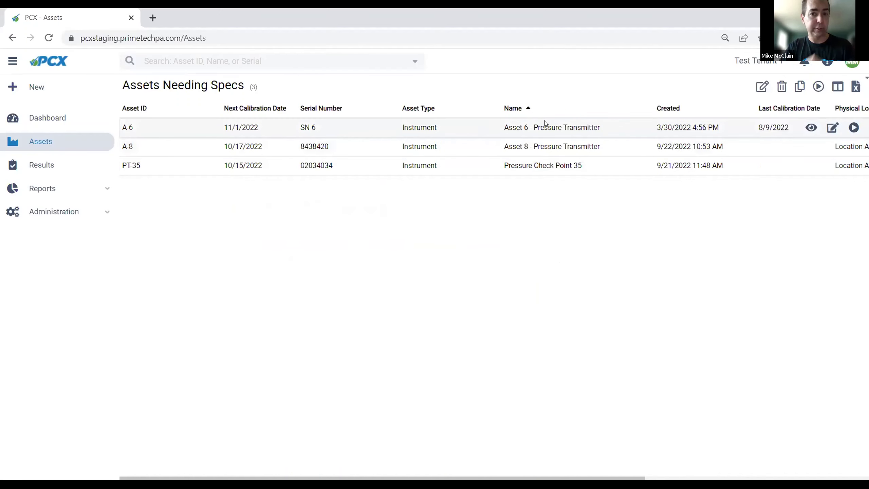
Open asset A-6 for editing and maximize the edit form
{"action": "right_click", "coordinate": [658, 127]}
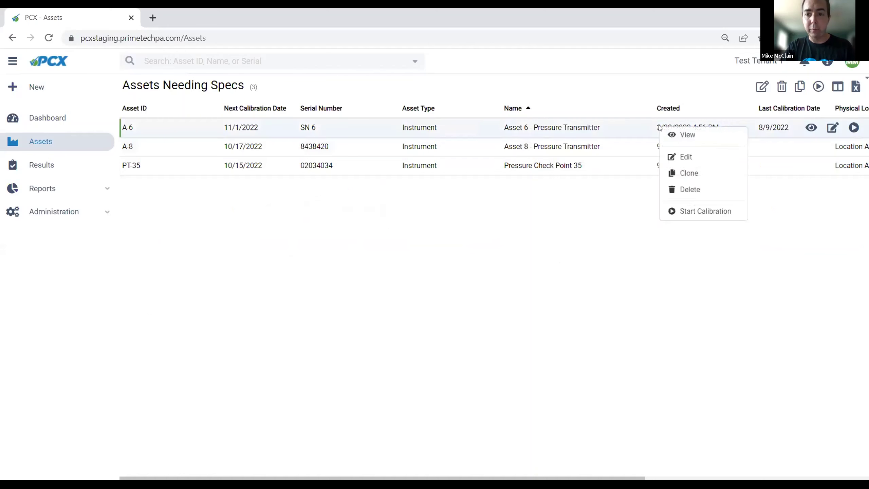
{"action": "left_click", "coordinate": [691, 158]}
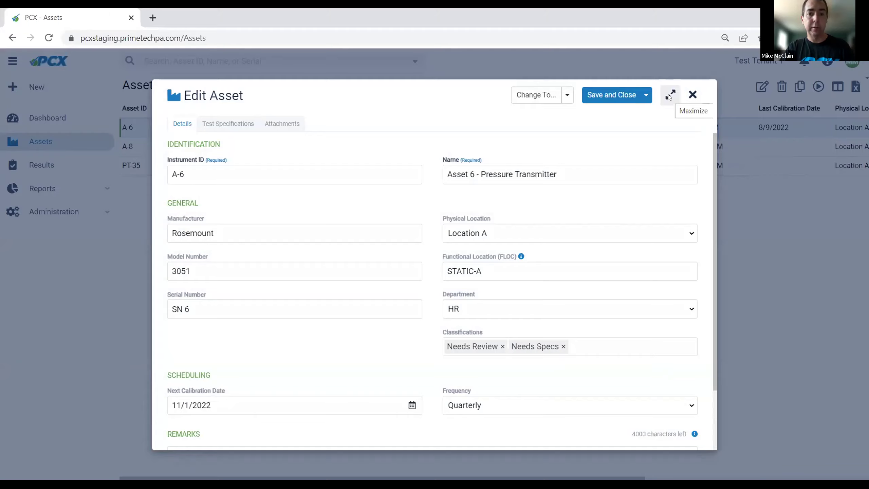
{"action": "left_click", "coordinate": [671, 95]}
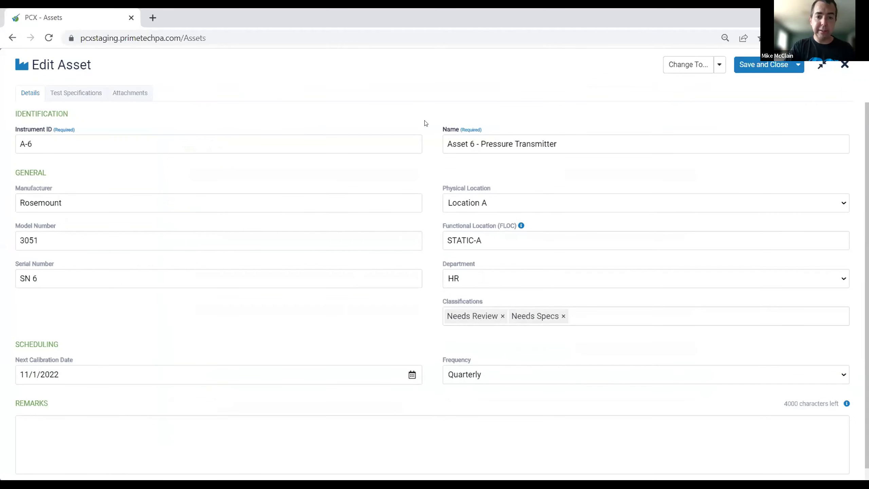
Review the available classifications for asset A-6 and remove its Needs Specs classification
{"action": "left_click", "coordinate": [580, 316]}
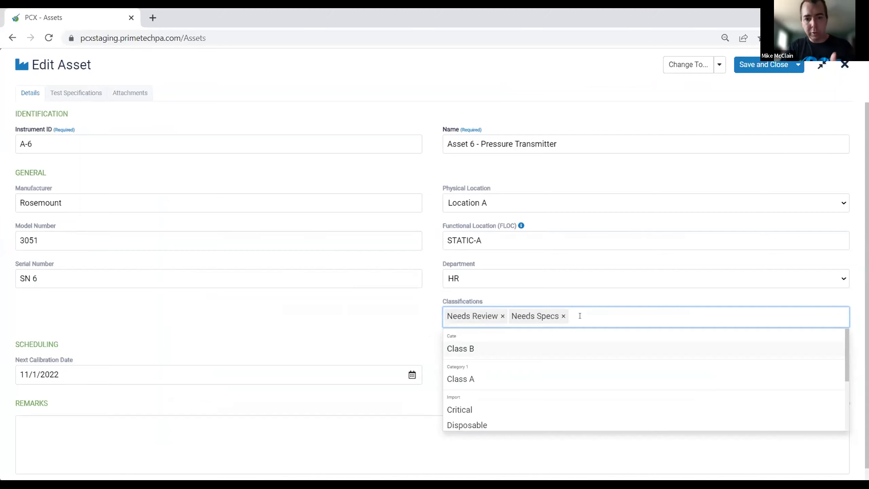
{"action": "scroll", "coordinate": [624, 383], "scroll_direction": "down", "scroll_amount": 3}
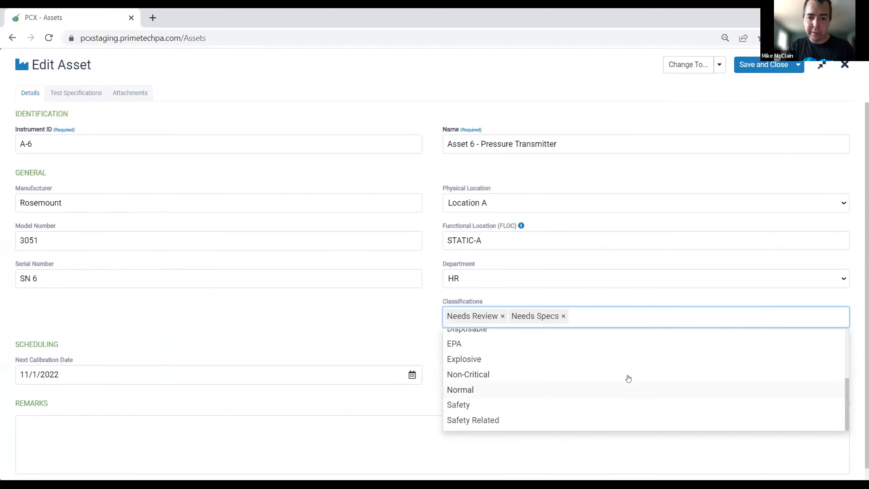
{"action": "scroll", "coordinate": [633, 377], "scroll_direction": "up", "scroll_amount": 3}
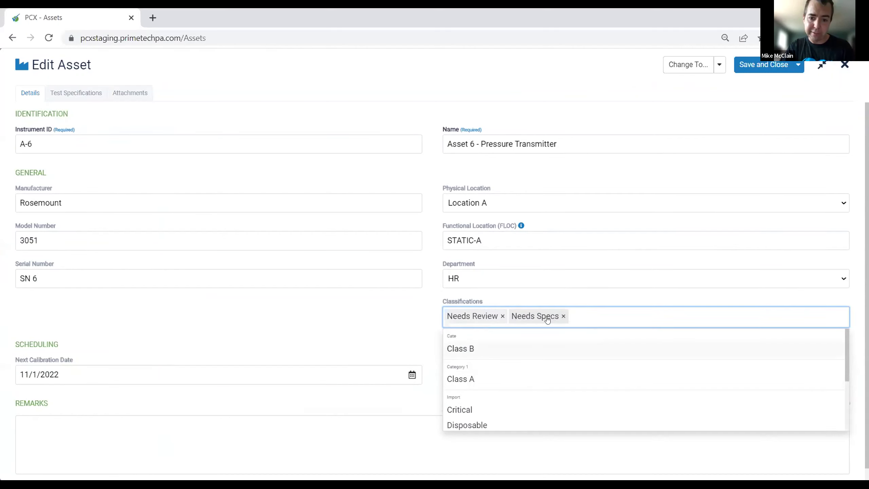
{"action": "left_click", "coordinate": [564, 316]}
{"action": "scroll", "coordinate": [563, 356], "scroll_direction": "down", "scroll_amount": 5}
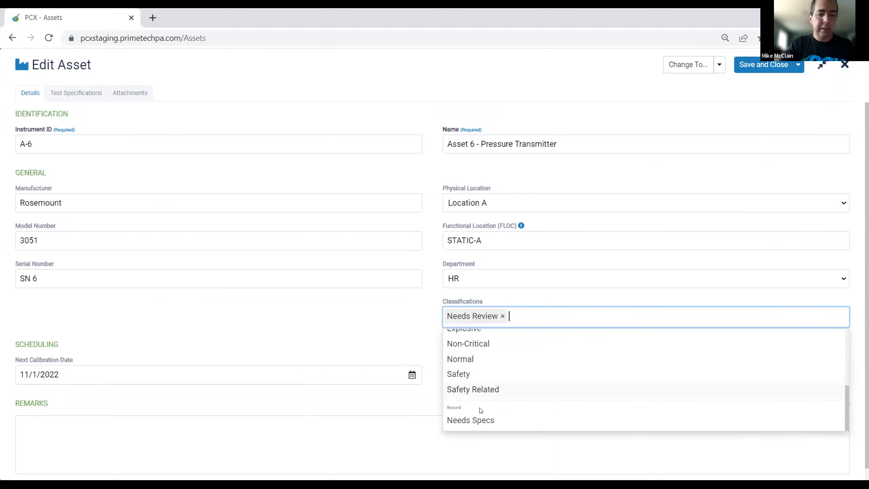
{"action": "left_click", "coordinate": [404, 318]}
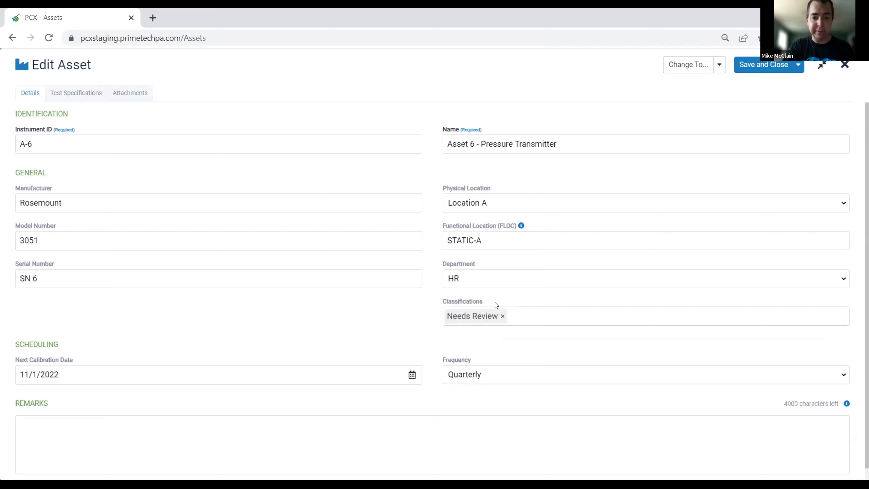
Remove the Needs Review classification from asset A-6
{"action": "left_click", "coordinate": [502, 316]}
{"action": "left_click", "coordinate": [355, 297]}
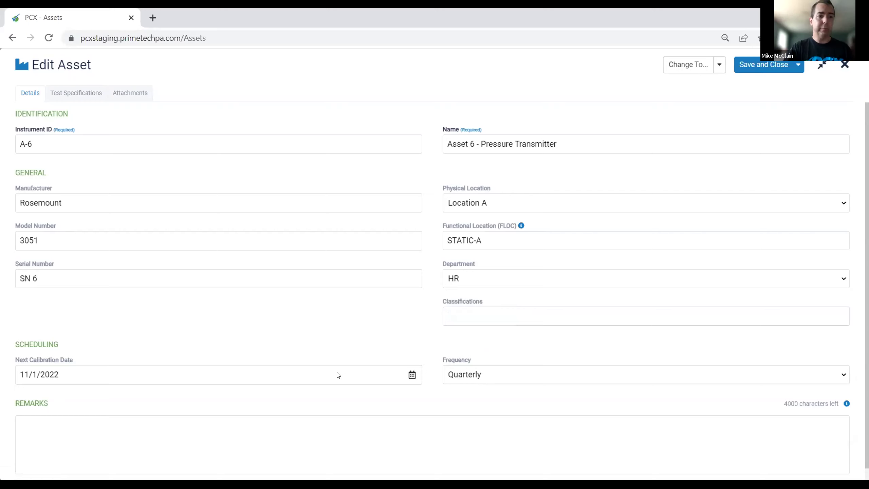
Try the manufacturer suggestions for "emer" and re-enter Rosemount as the manufacturer
{"action": "left_click_drag", "start_coordinate": [218, 197], "coordinate": [2, 207]}
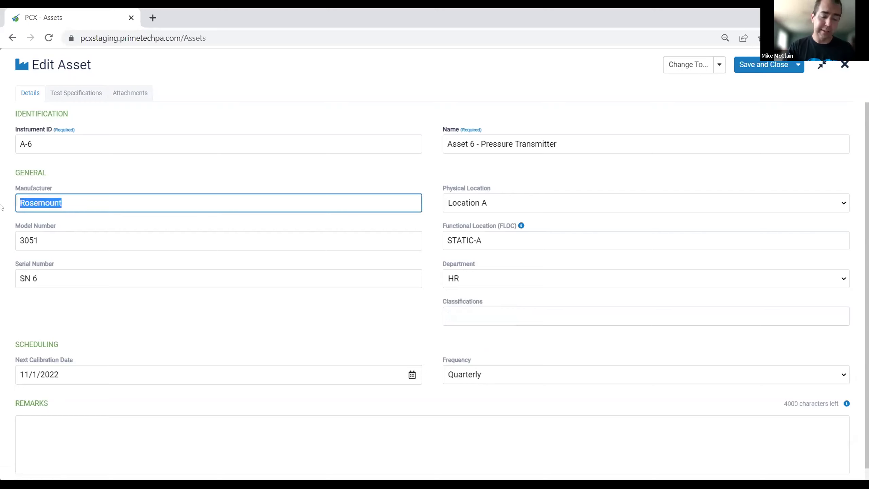
{"action": "type", "text": "eme"}
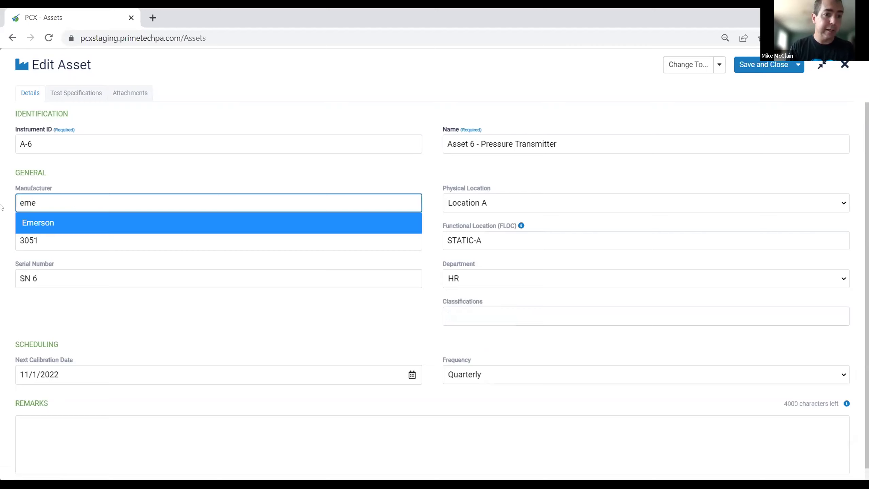
{"action": "type", "text": "r"}
{"action": "key", "text": "BackSpace"}
{"action": "key", "text": "BackSpace"}
{"action": "key", "text": "BackSpace"}
{"action": "key", "text": "BackSpace"}
{"action": "type", "text": "Rosemount"}
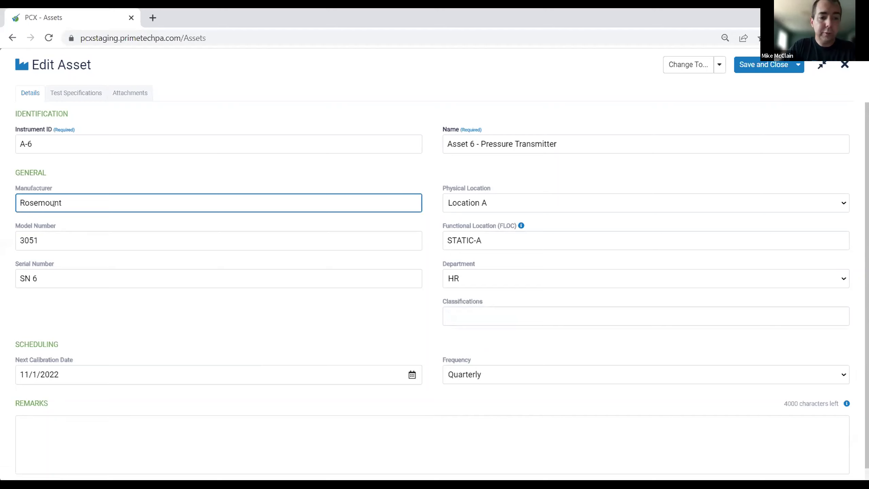
Open the asset's test specifications, restore the form to its smaller size, and read the hint on test specification types
{"action": "left_click", "coordinate": [70, 94]}
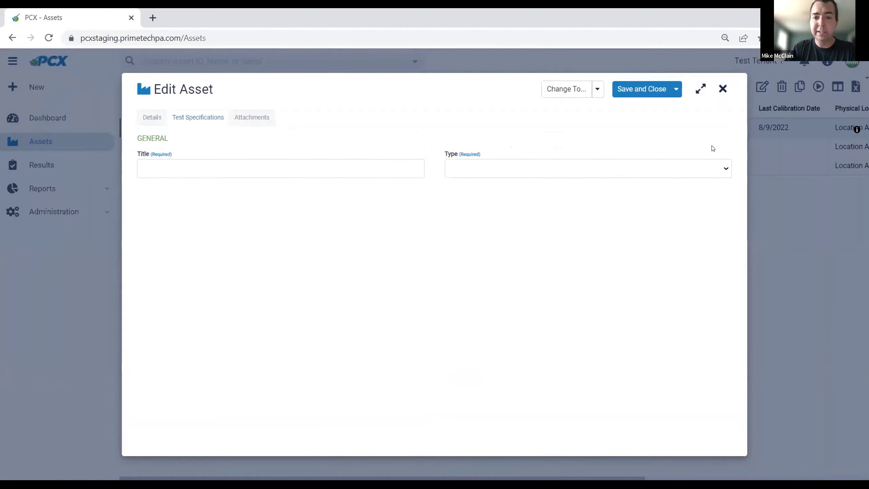
{"action": "left_click", "coordinate": [822, 65]}
{"action": "left_click", "coordinate": [704, 161]}
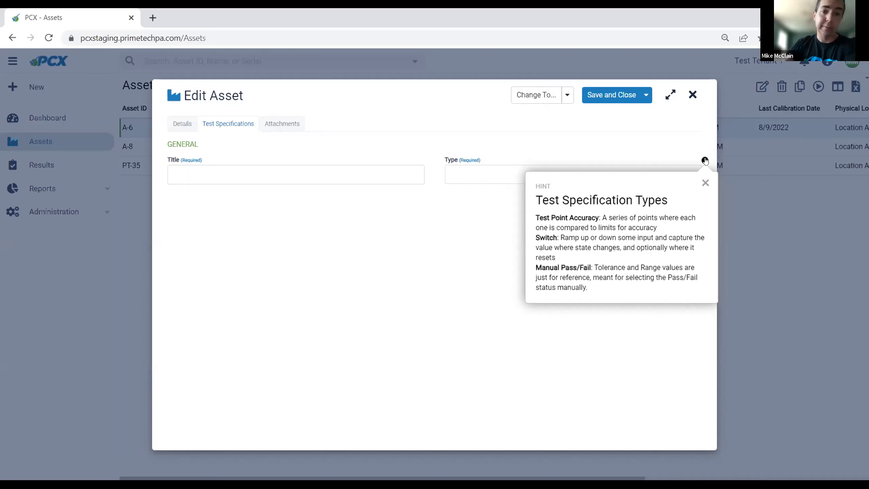
{"action": "left_click", "coordinate": [705, 162]}
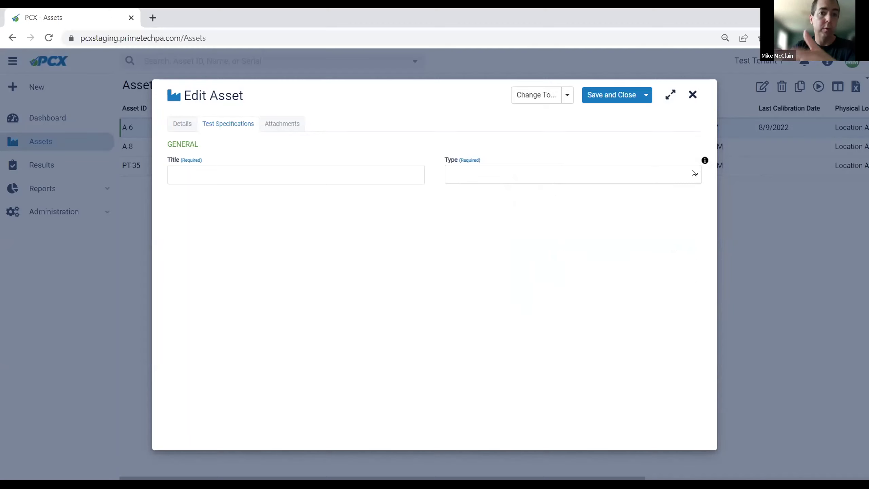
Set the test specification type to Test Point Accuracy and title it "Transmitter - Pressure"
{"action": "left_click", "coordinate": [694, 173]}
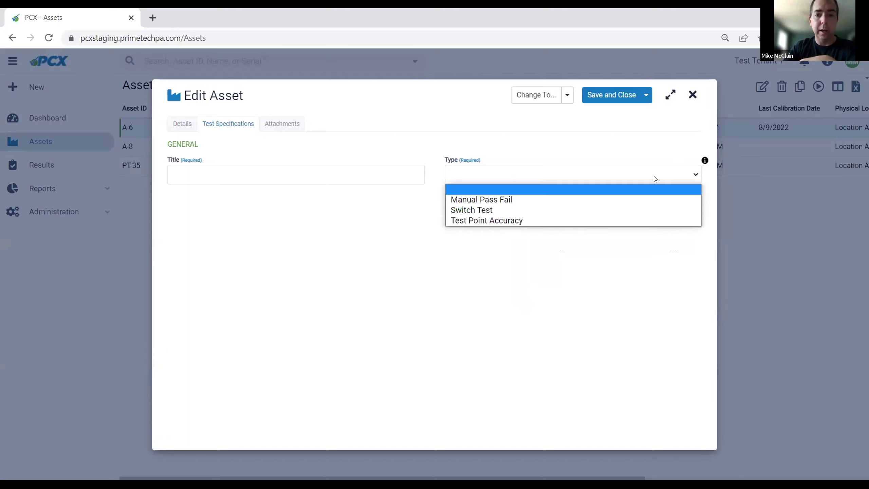
{"action": "left_click", "coordinate": [596, 174]}
{"action": "left_click", "coordinate": [596, 175]}
{"action": "left_click", "coordinate": [559, 221]}
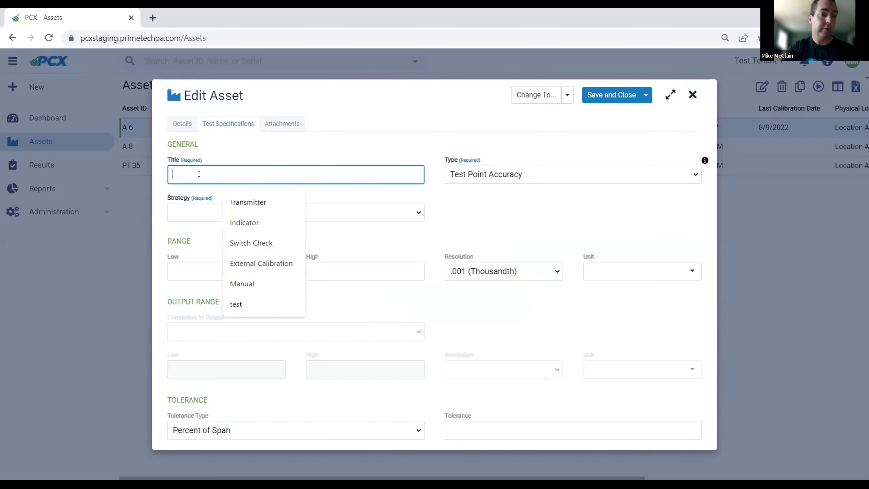
{"action": "key", "text": "Down"}
{"action": "key", "text": "Return"}
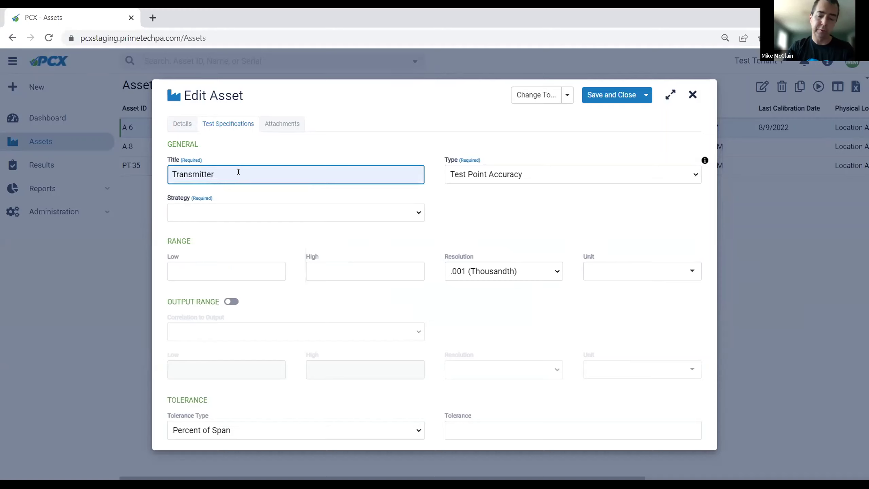
{"action": "type", "text": "- Pressure"}
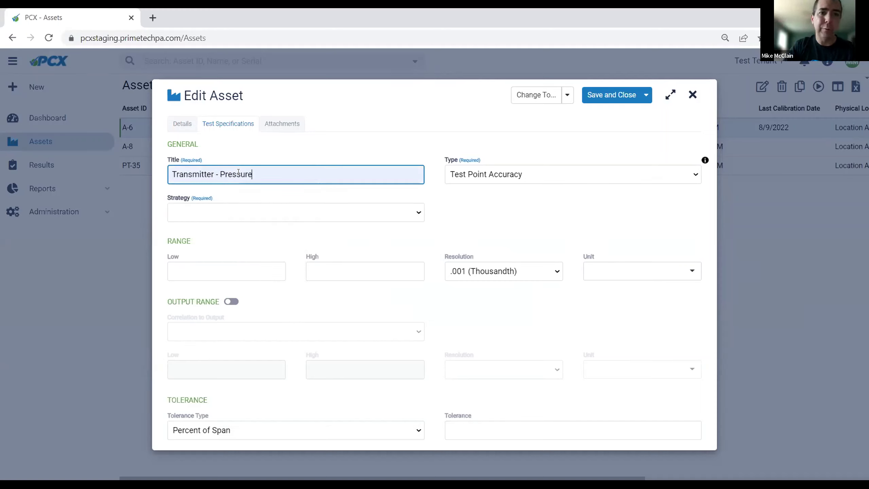
Choose the 5 Up [0, 25, 50, 75, 100] strategy and set the range from 0 to 100 psi
{"action": "left_click", "coordinate": [408, 211]}
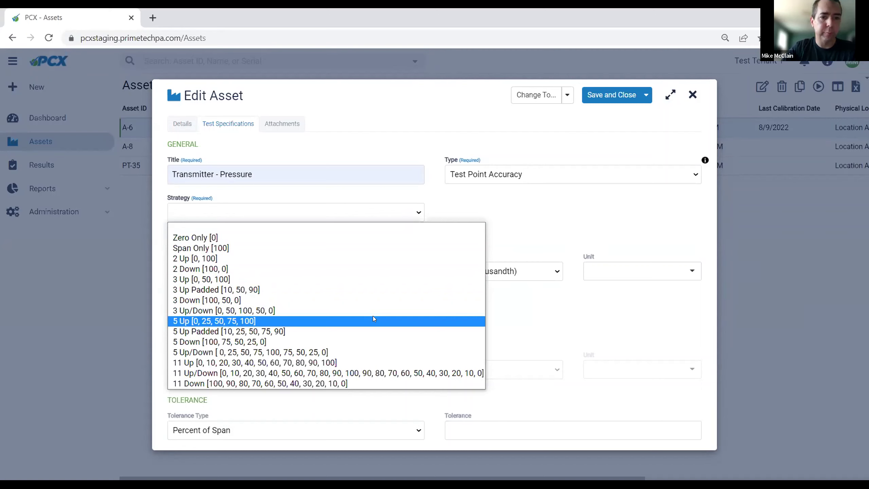
{"action": "left_click", "coordinate": [373, 318]}
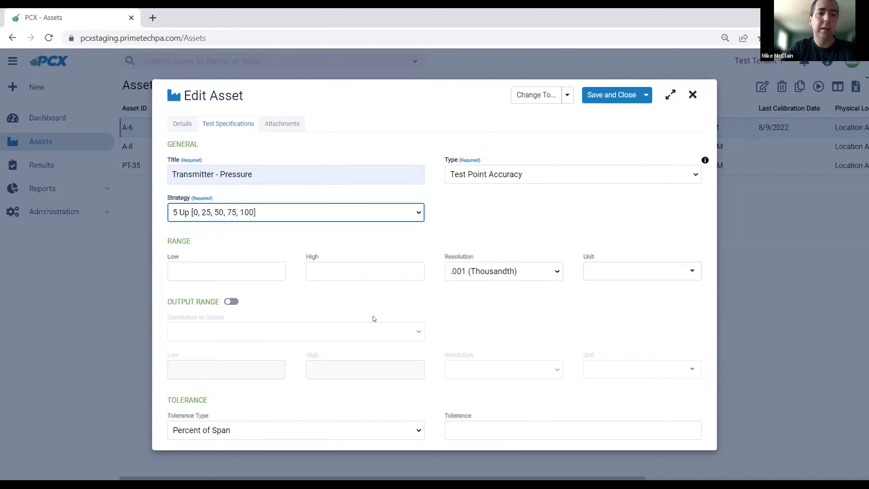
{"action": "left_click", "coordinate": [282, 278]}
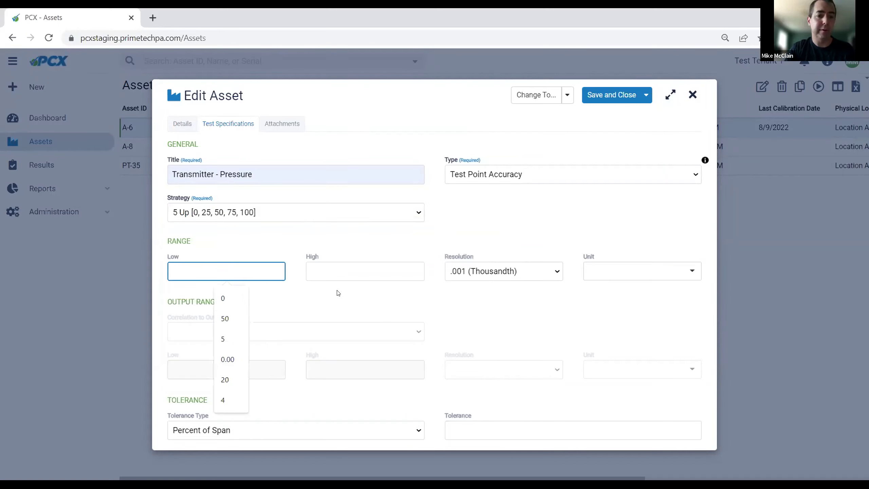
{"action": "type", "text": "0"}
{"action": "key", "text": "Tab"}
{"action": "type", "text": "100"}
{"action": "key", "text": "Tab"}
{"action": "type", "text": "psi"}
{"action": "key", "text": "Tab"}
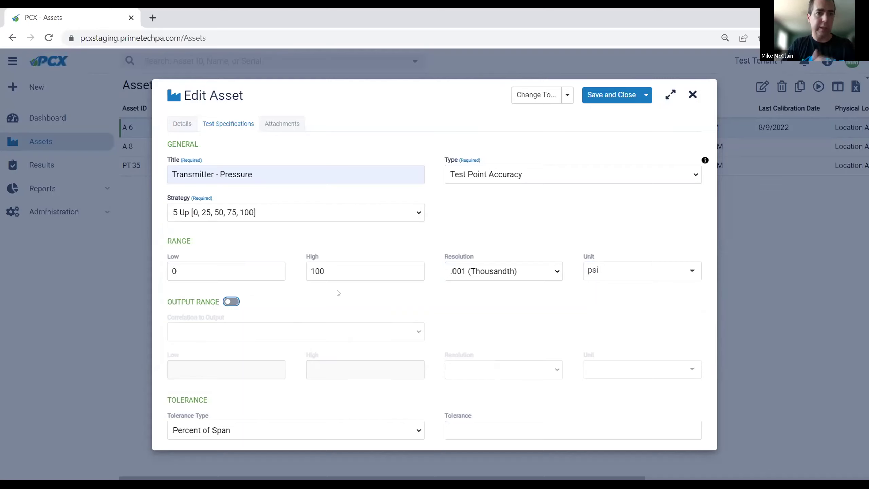
Enable the output range and set it from 4 to 20 mA with a resolution of .01 (Hundredth)
{"action": "left_click", "coordinate": [228, 302]}
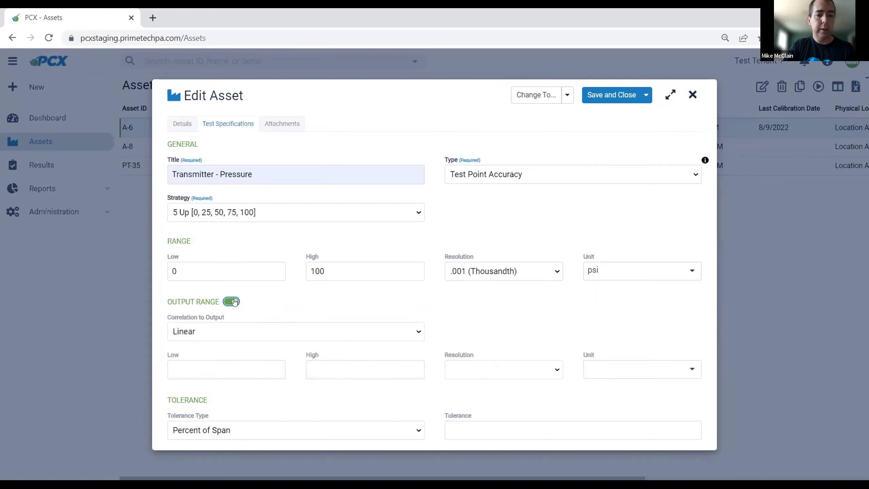
{"action": "left_click", "coordinate": [207, 366]}
{"action": "type", "text": "4"}
{"action": "key", "text": "Tab"}
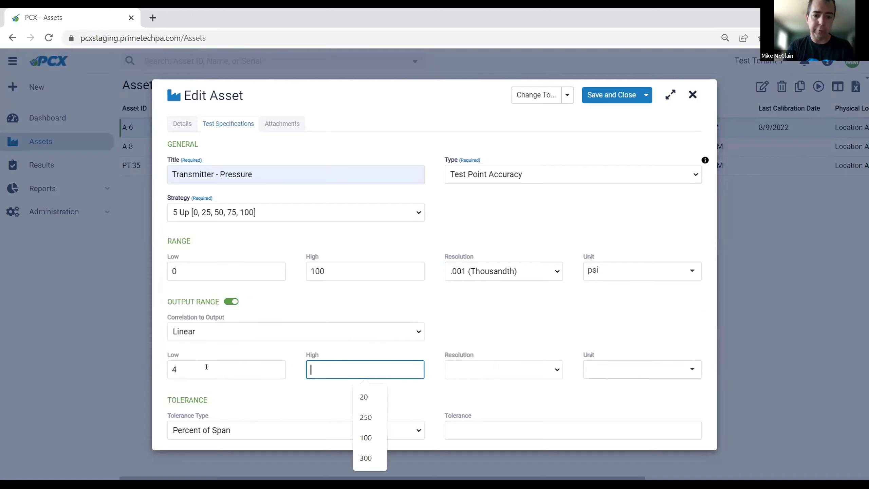
{"action": "type", "text": "20"}
{"action": "key", "text": "Tab"}
{"action": "key", "text": "Down"}
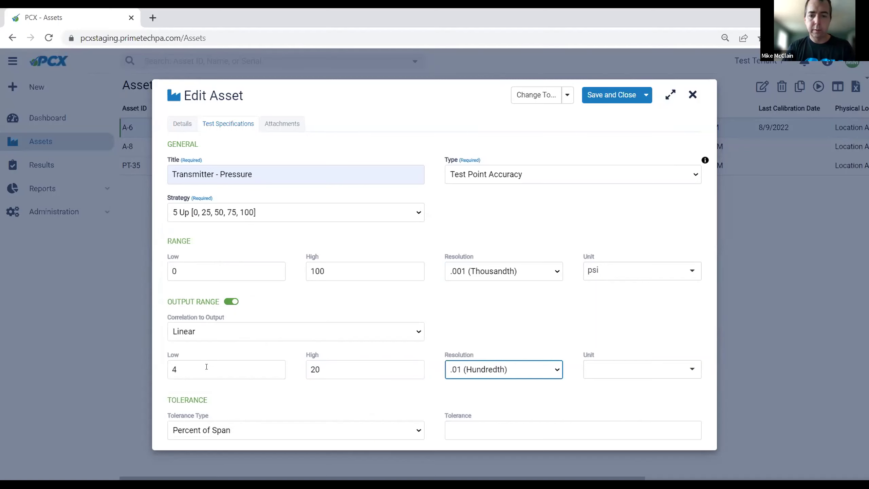
{"action": "key", "text": "Tab"}
{"action": "type", "text": "ma"}
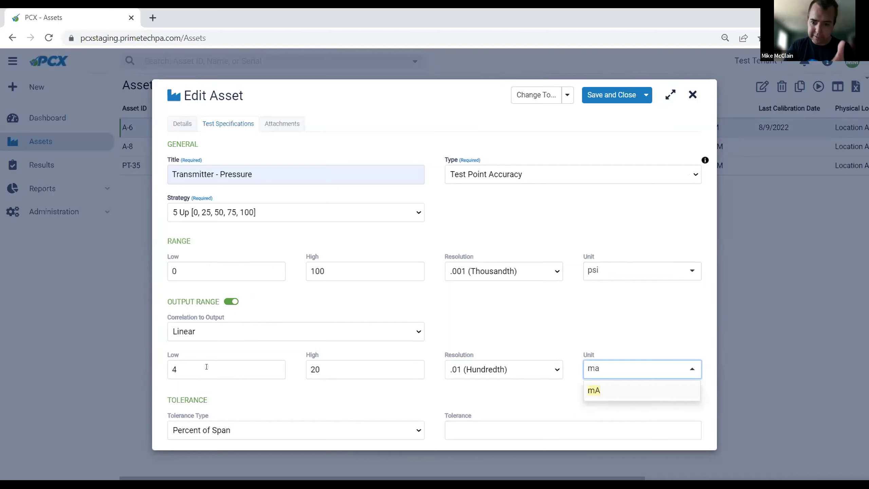
{"action": "key", "text": "Return"}
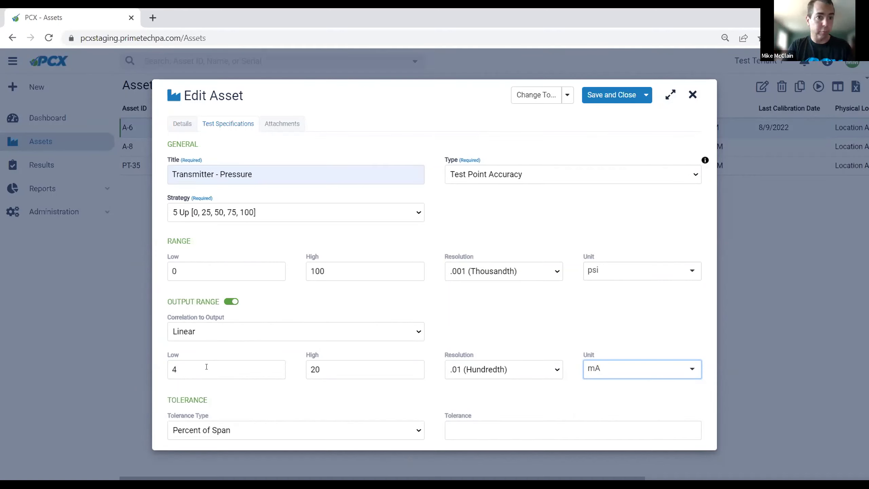
Set the tolerance to 5.5 with the Percent of Span type, and save and close asset A-6
{"action": "left_click", "coordinate": [281, 430]}
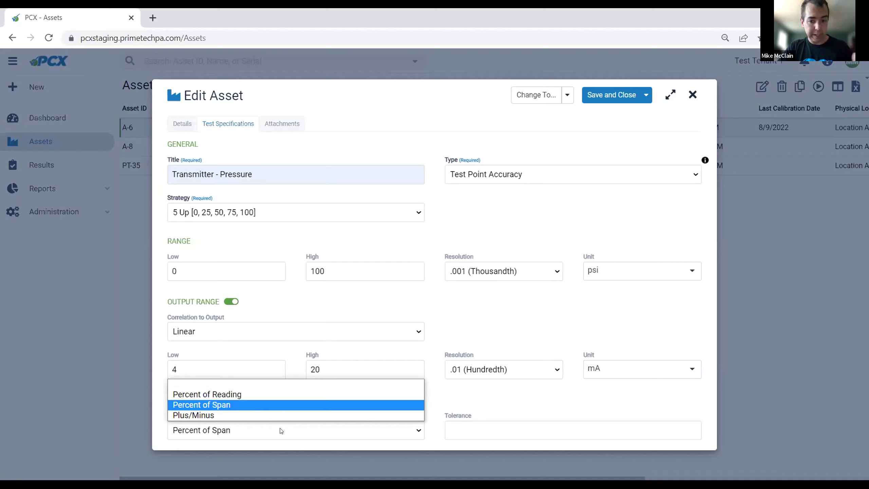
{"action": "left_click", "coordinate": [506, 435]}
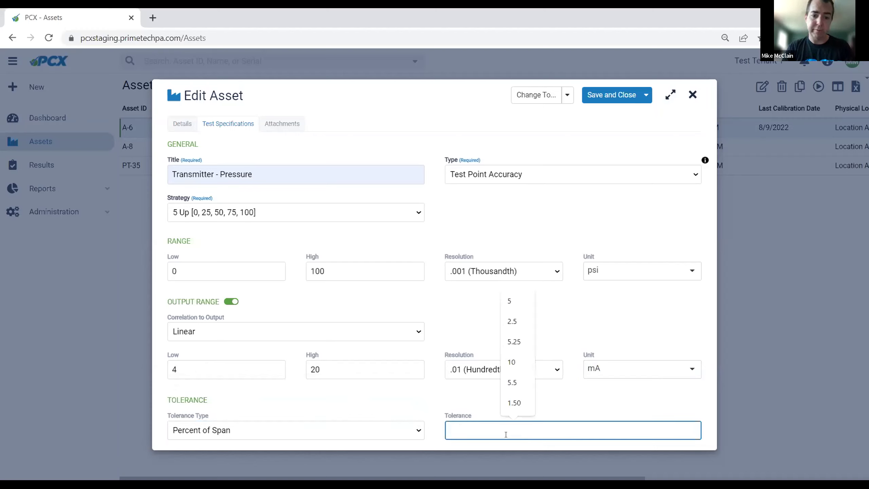
{"action": "type", "text": "5.5"}
{"action": "key", "text": "Tab"}
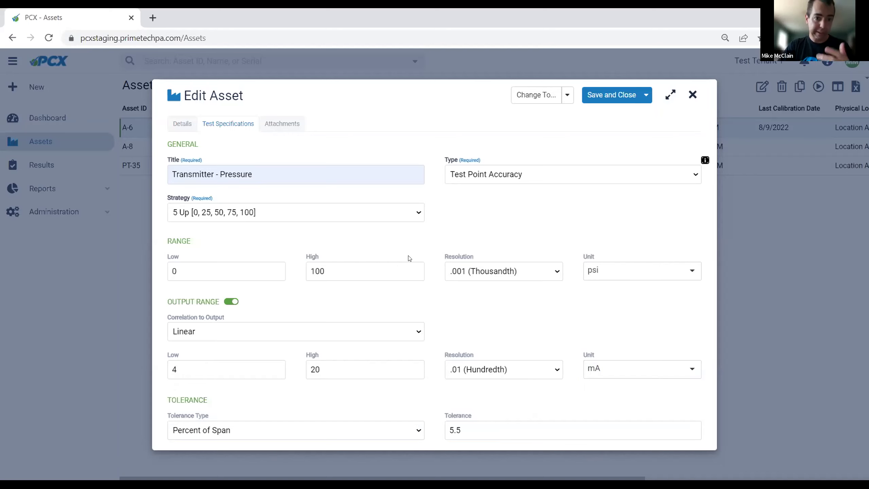
{"action": "left_click", "coordinate": [186, 122]}
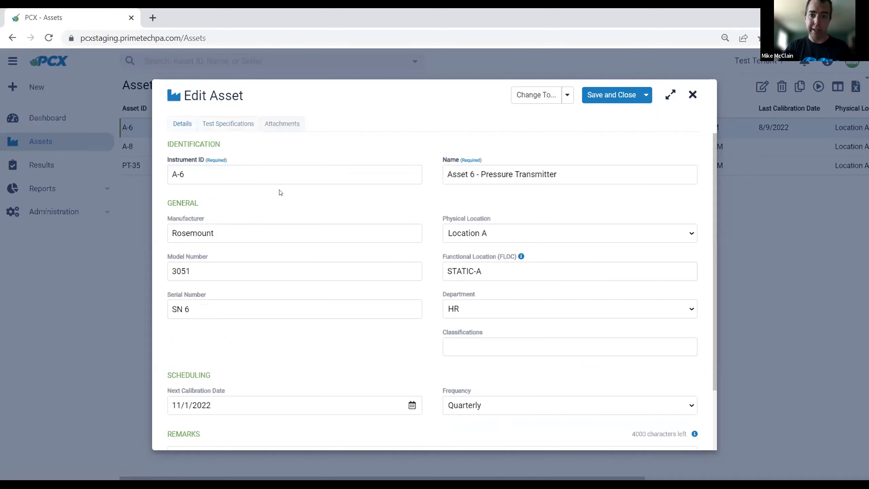
{"action": "left_click", "coordinate": [605, 94]}
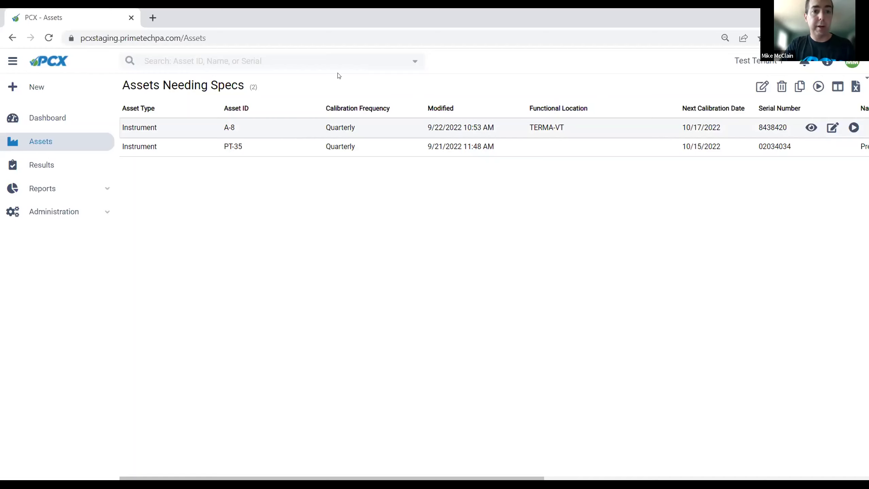
Switch the asset list to the Instruments view, sort it by most recently modified, and select asset A-6
{"action": "left_click", "coordinate": [217, 86]}
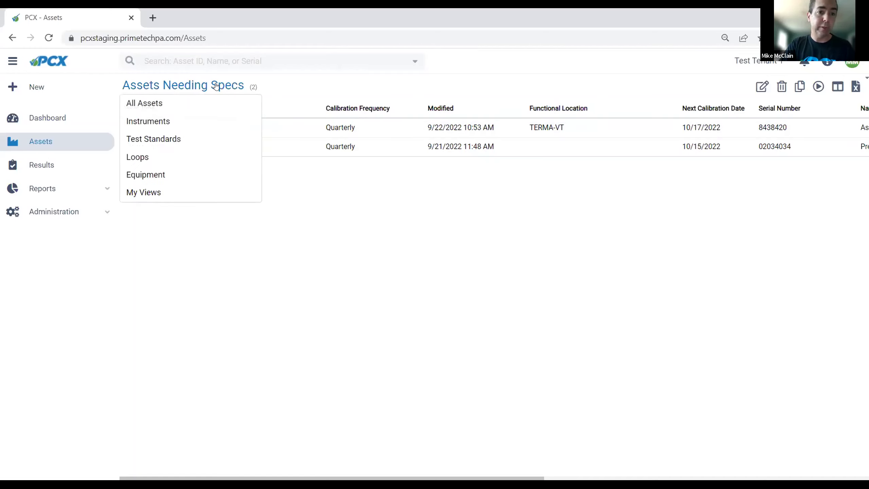
{"action": "left_click", "coordinate": [170, 121]}
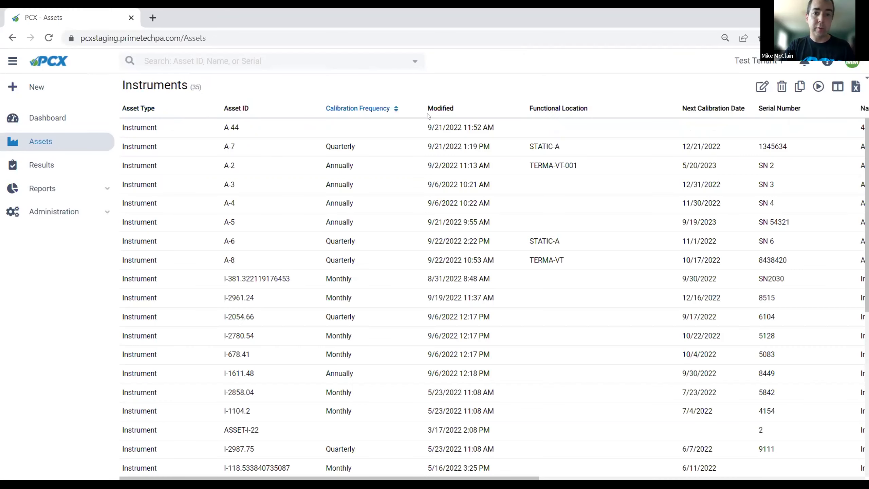
{"action": "left_click", "coordinate": [445, 109]}
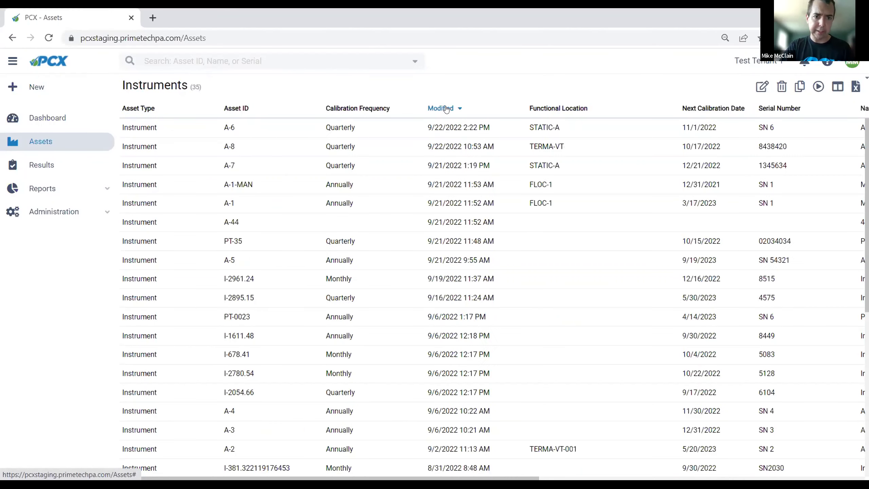
{"action": "left_click", "coordinate": [321, 122]}
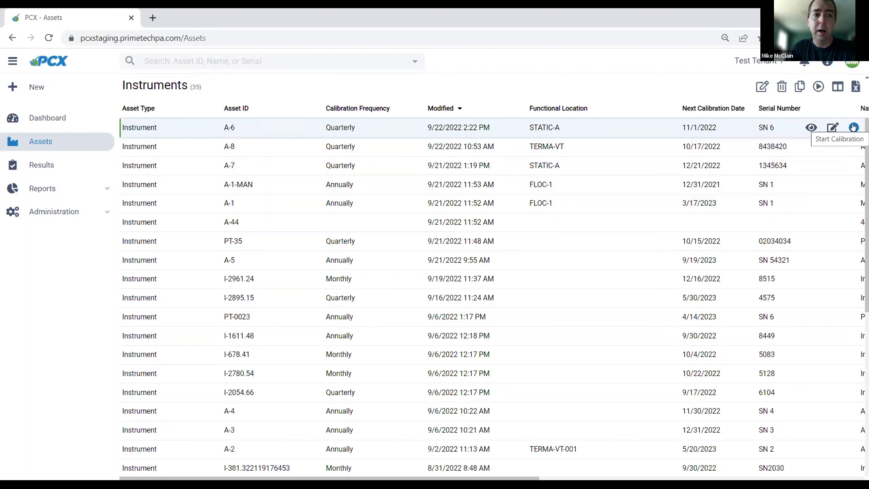
Go to the dashboard and start a new calibration result for asset A-6
{"action": "left_click", "coordinate": [64, 117]}
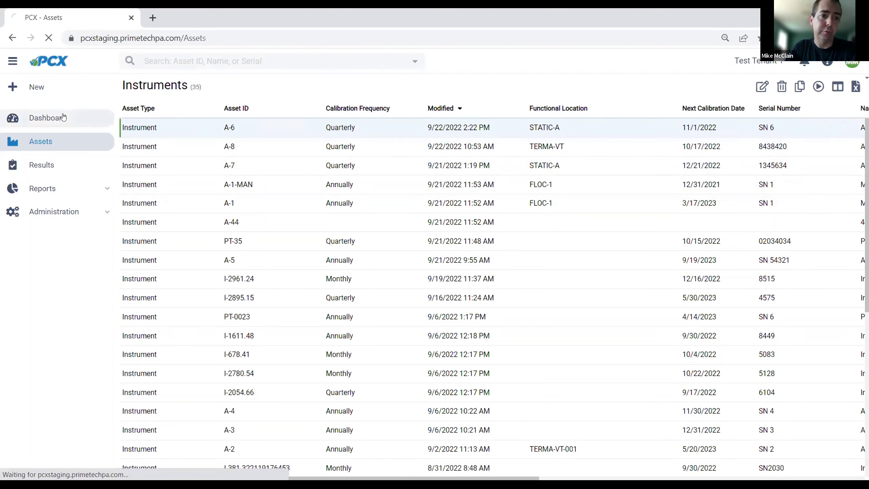
{"action": "left_click", "coordinate": [46, 87]}
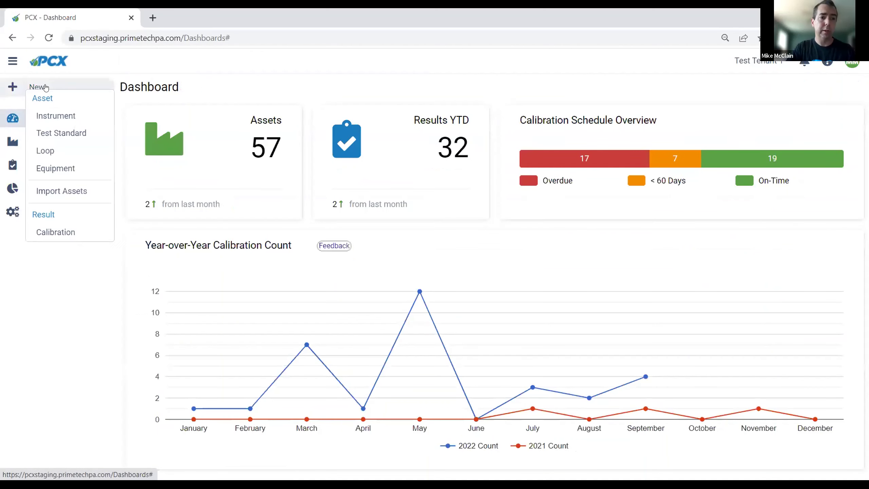
{"action": "left_click", "coordinate": [53, 232]}
{"action": "type", "text": "a-6"}
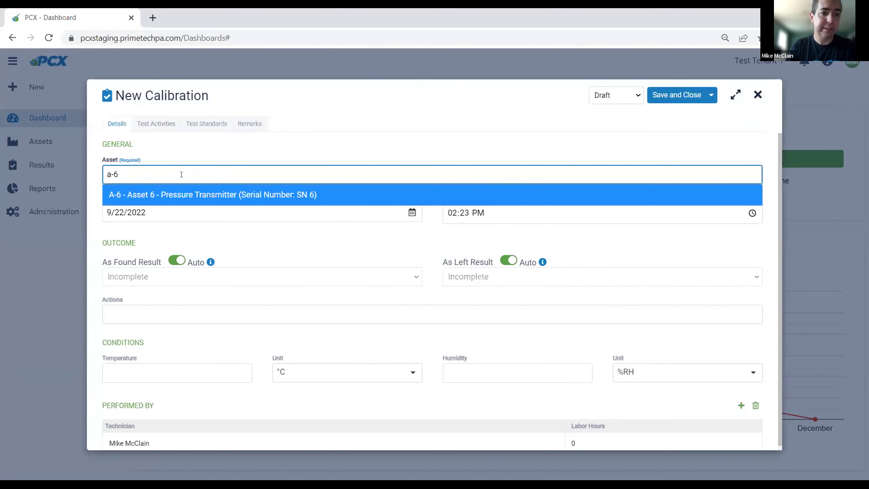
{"action": "key", "text": "Return"}
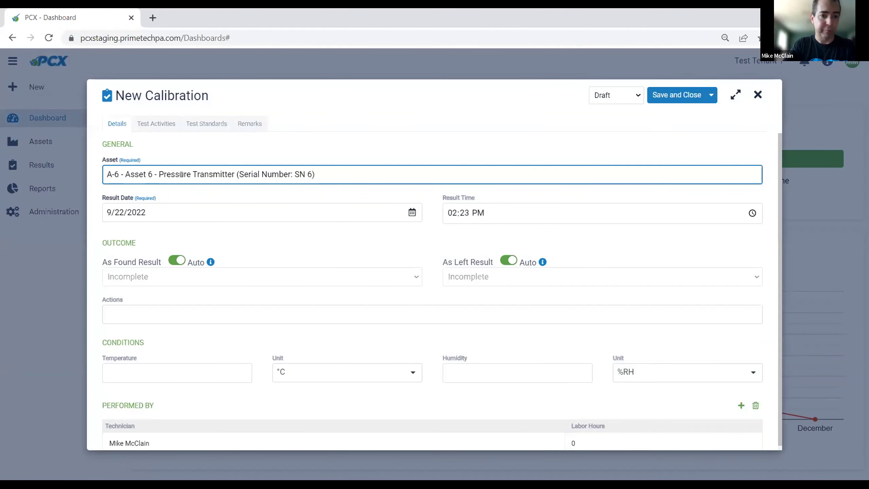
{"action": "key", "text": "Tab"}
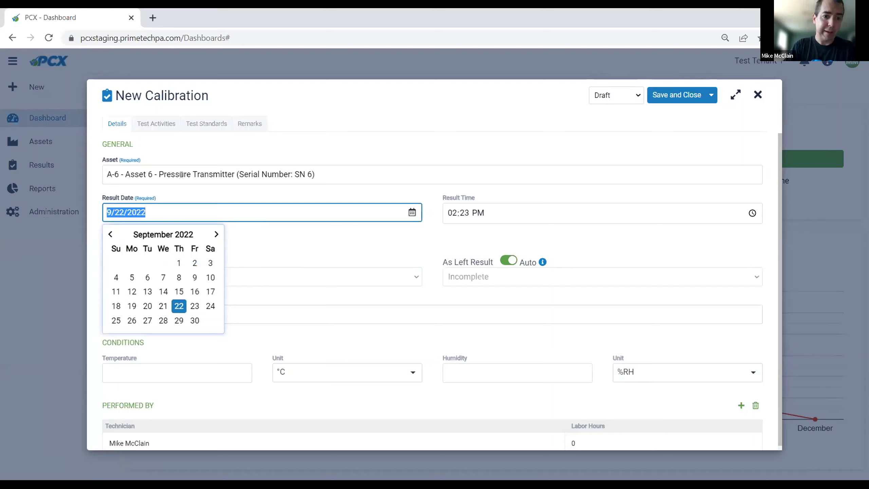
{"action": "key", "text": "Tab"}
{"action": "key", "text": "Tab"}
{"action": "key", "text": "Tab"}
{"action": "key", "text": "Tab"}
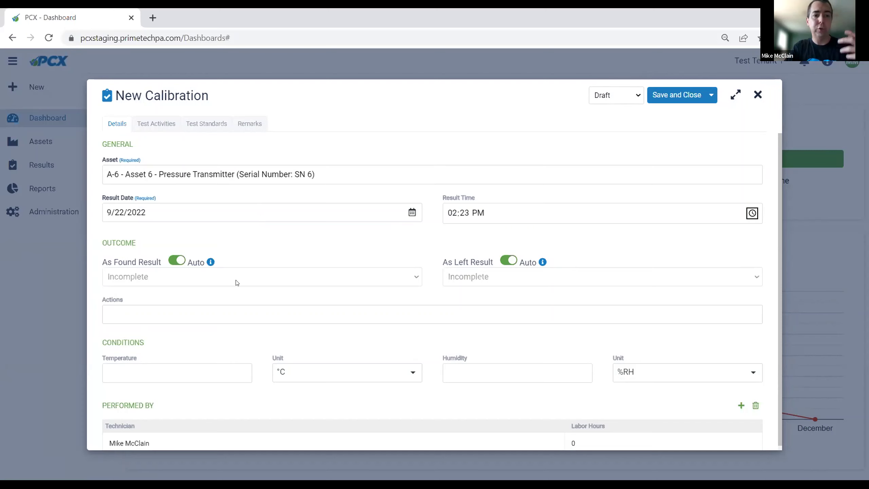
Add the Good condition to the Actions of the new calibration for asset A-6
{"action": "left_click", "coordinate": [230, 311]}
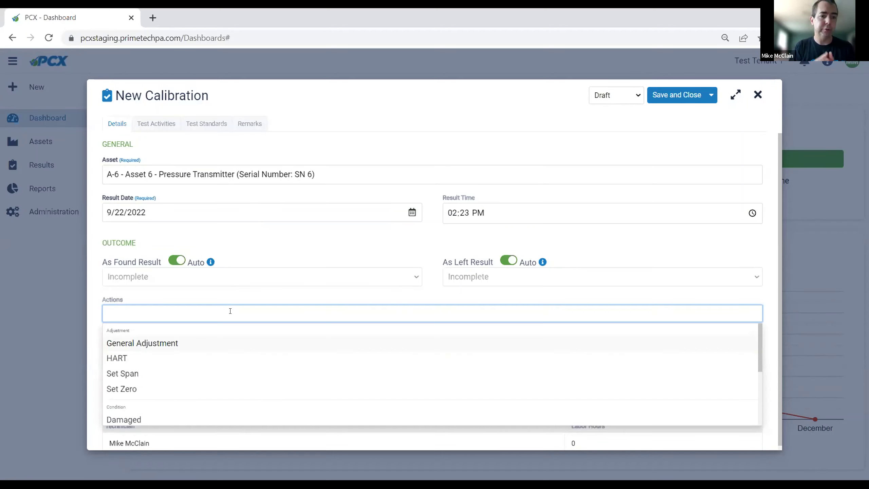
{"action": "scroll", "coordinate": [230, 376], "scroll_direction": "down", "scroll_amount": 2}
{"action": "left_click", "coordinate": [124, 396]}
{"action": "left_click", "coordinate": [162, 294]}
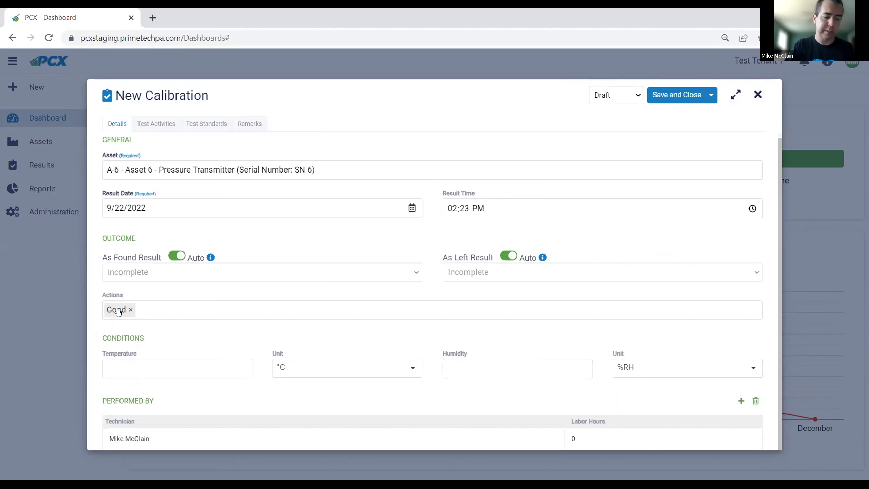
In the As Found test activities, record a reading of 4.01 for point 1 with the remark Good
{"action": "left_click", "coordinate": [162, 122]}
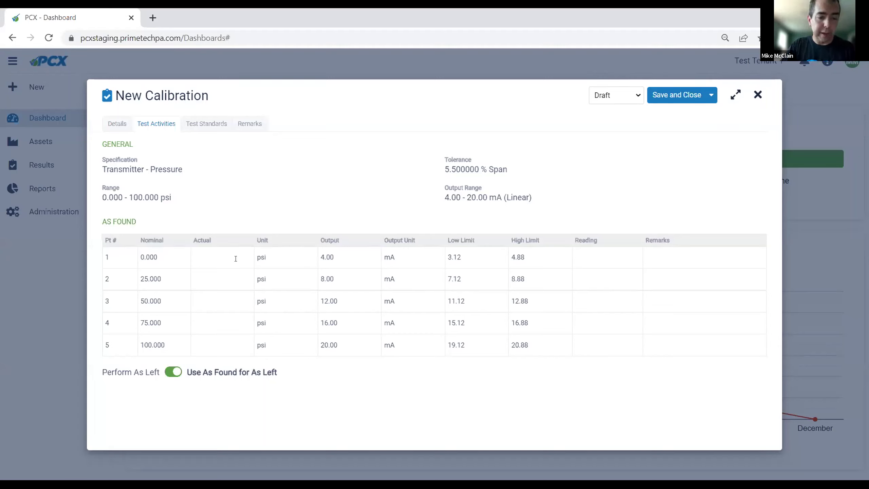
{"action": "left_click", "coordinate": [607, 258]}
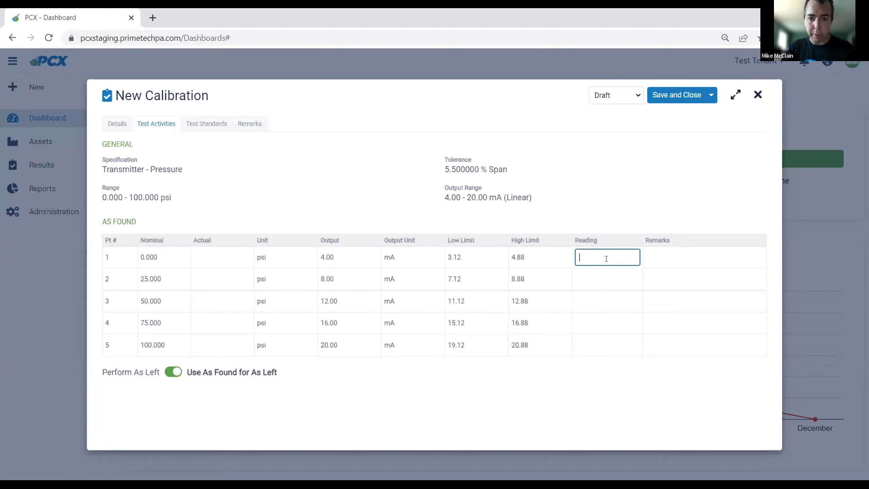
{"action": "type", "text": "4.01"}
{"action": "key", "text": "Tab"}
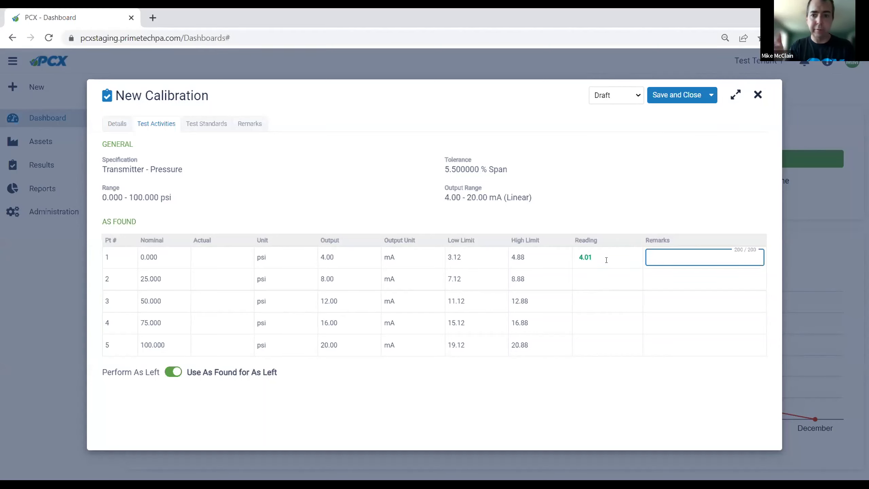
{"action": "type", "text": "Good"}
{"action": "key", "text": "Tab"}
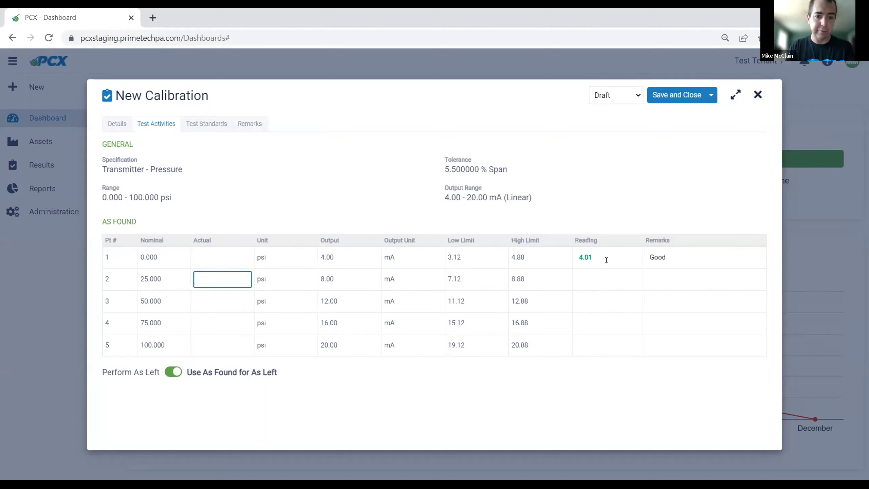
For As Found point 2, enter an actual value of 23 and a reading of 7.67
{"action": "type", "text": "23"}
{"action": "key", "text": "Tab"}
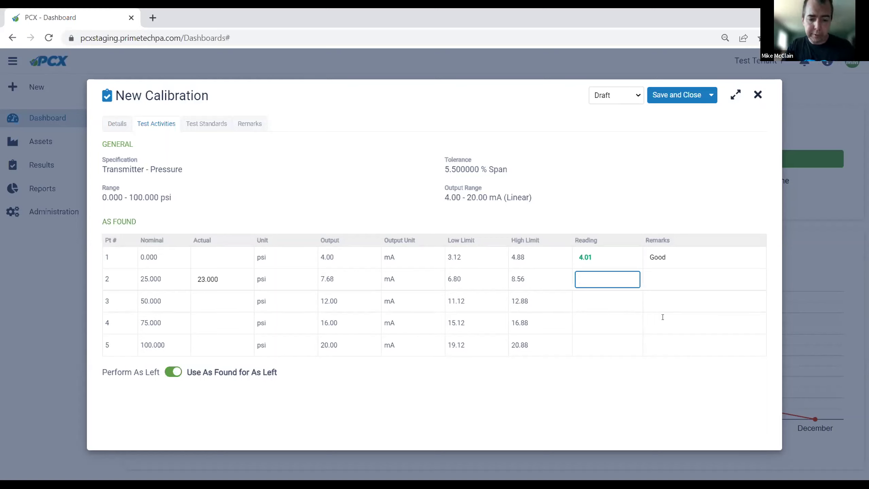
{"action": "type", "text": "7"}
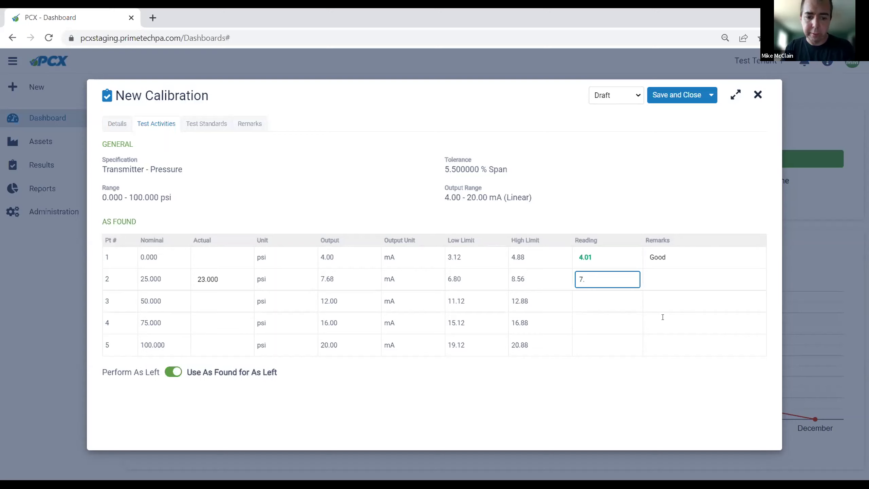
{"action": "type", "text": ".67"}
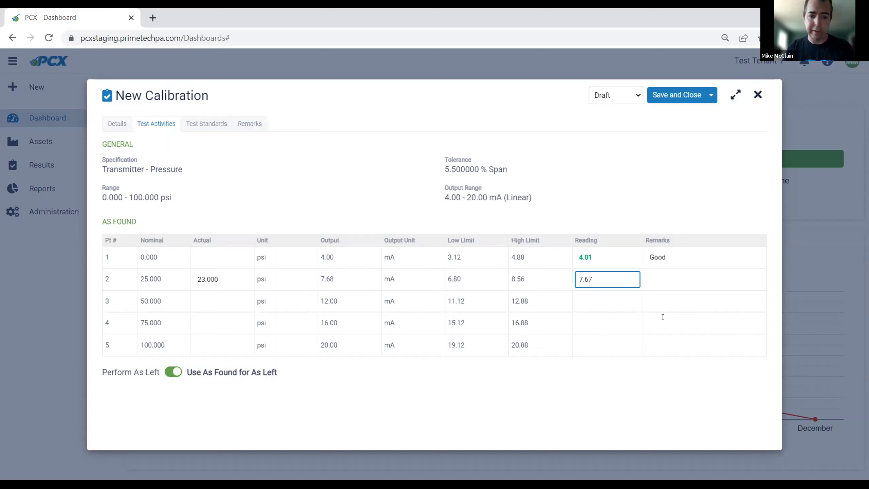
{"action": "key", "text": "Tab"}
{"action": "key", "text": "Tab"}
{"action": "key", "text": "Tab"}
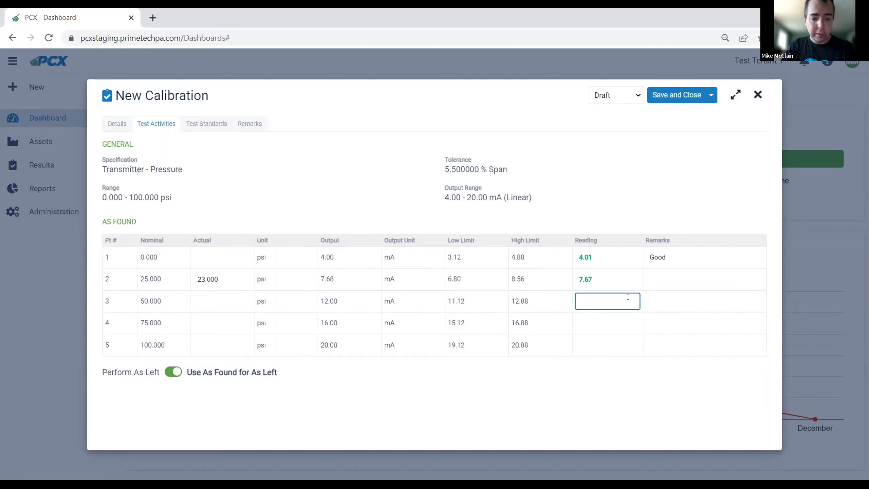
For As Found point 3, enter a reading of 14.2 with the remark Bad!
{"action": "type", "text": "14.2"}
{"action": "key", "text": "Tab"}
{"action": "type", "text": "B"}
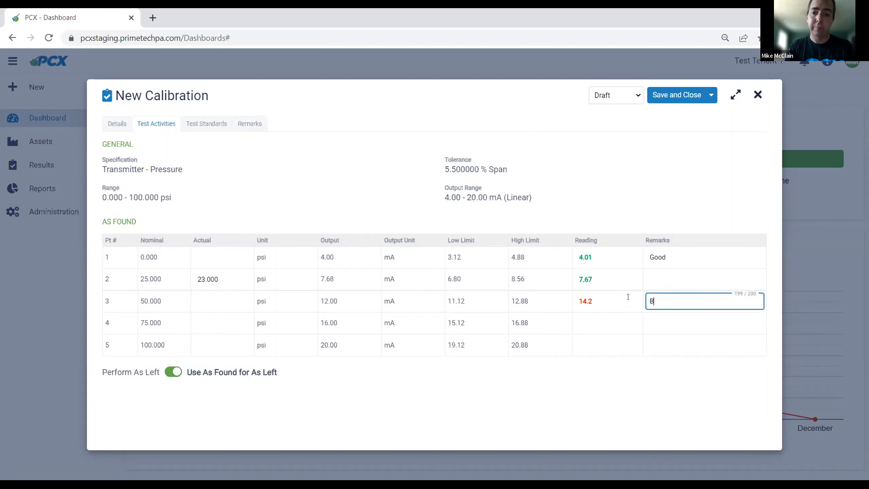
{"action": "type", "text": "ad!"}
{"action": "key", "text": "Tab"}
{"action": "key", "text": "Tab"}
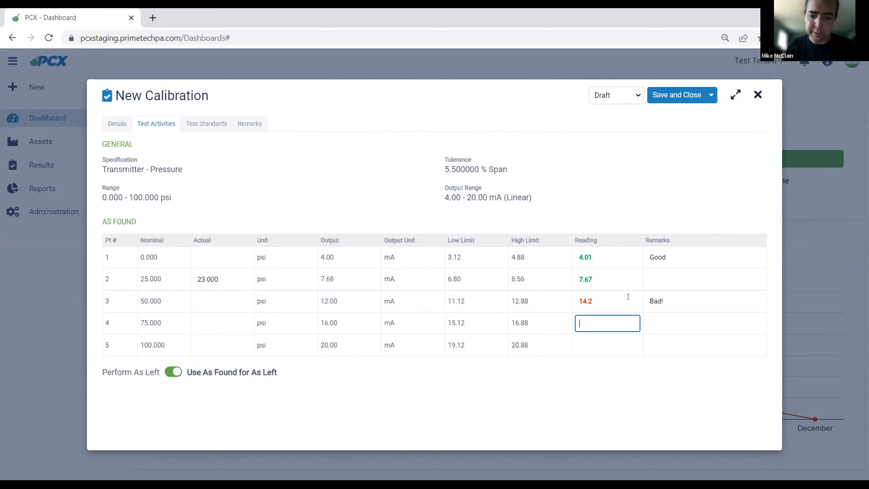
Enter As Found readings of 16 for point 4 and 20 for point 5
{"action": "type", "text": "16"}
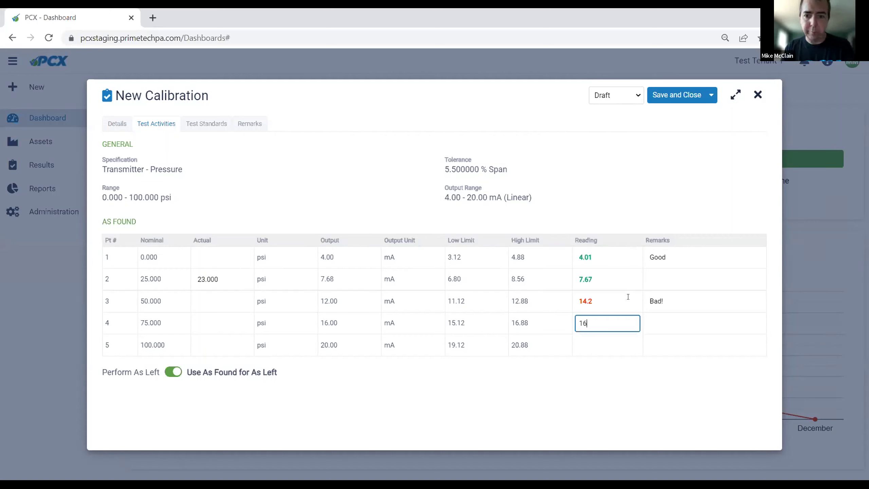
{"action": "key", "text": "Tab"}
{"action": "key", "text": "Tab"}
{"action": "key", "text": "Tab"}
{"action": "type", "text": "20"}
{"action": "key", "text": "Tab"}
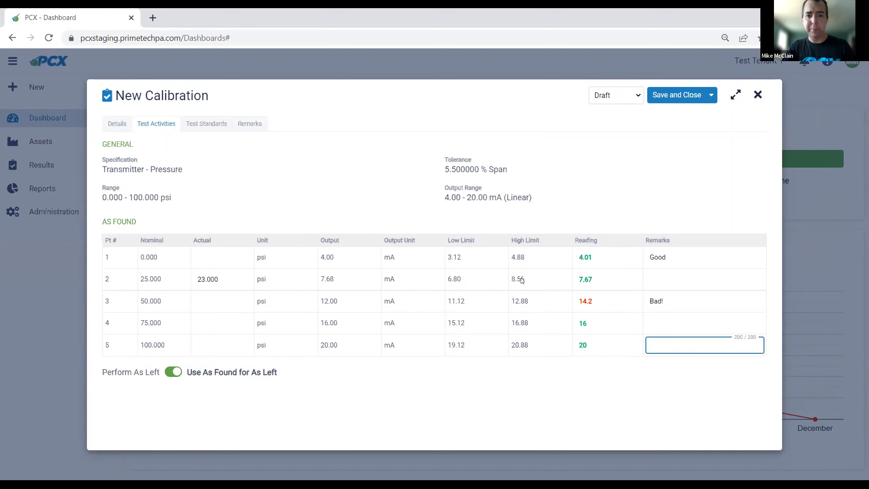
Clear the actual value of As Found point 2
{"action": "left_click", "coordinate": [224, 277]}
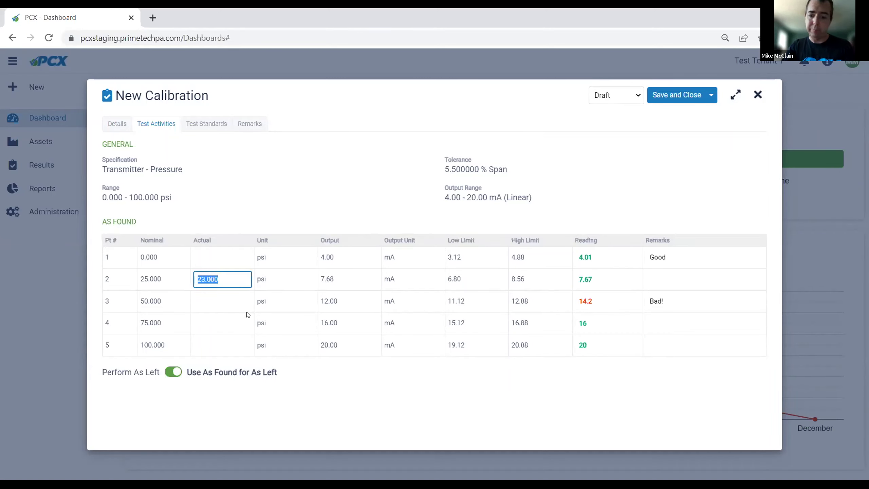
{"action": "key", "text": "BackSpace"}
{"action": "left_click", "coordinate": [220, 293]}
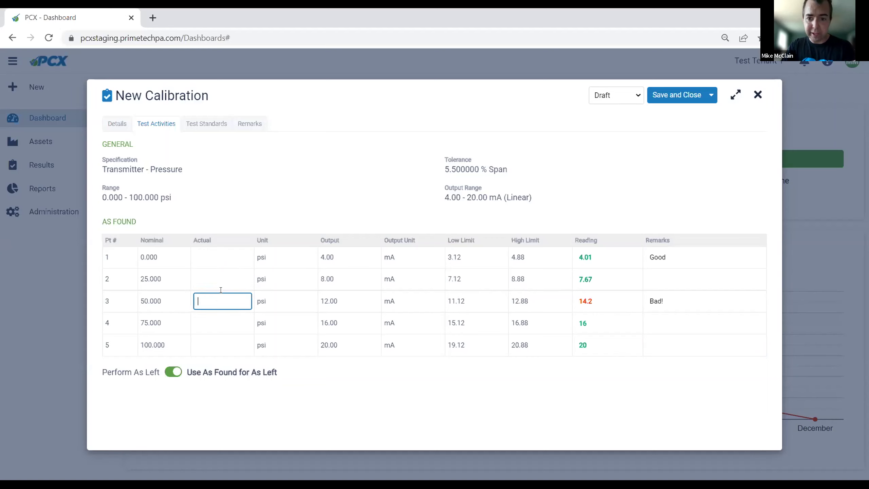
{"action": "left_click", "coordinate": [167, 281]}
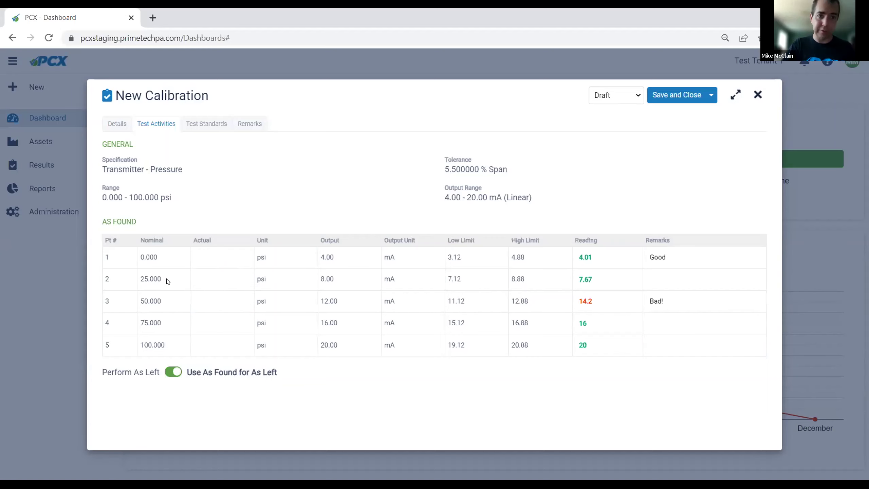
Check the outcome in the calibration's details, and save the calibration without closing it
{"action": "left_click", "coordinate": [118, 124]}
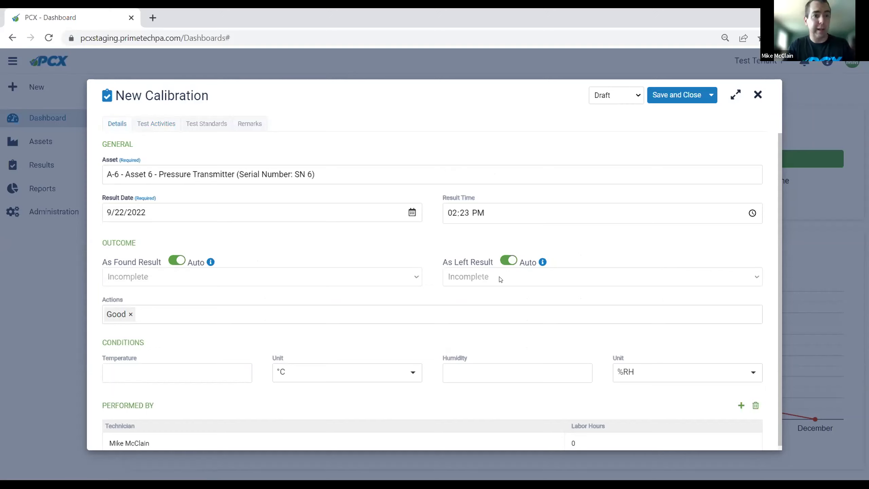
{"action": "left_click", "coordinate": [160, 124]}
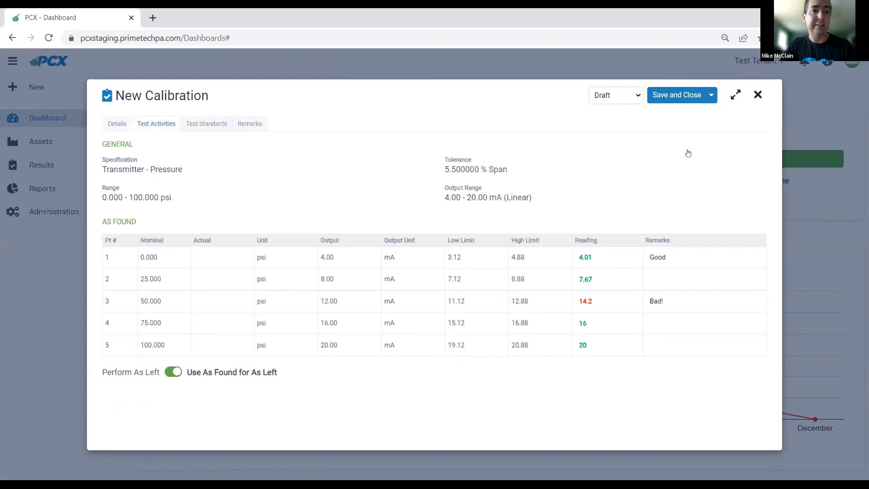
{"action": "left_click", "coordinate": [711, 95]}
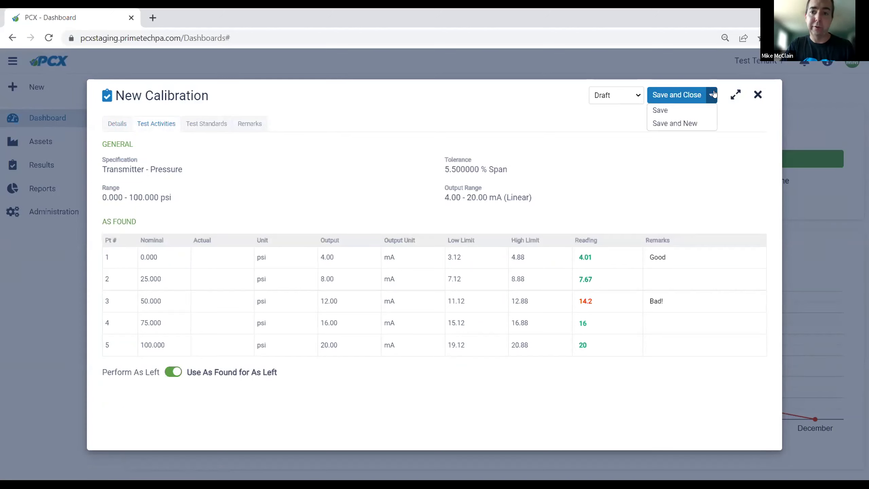
{"action": "left_click", "coordinate": [699, 110]}
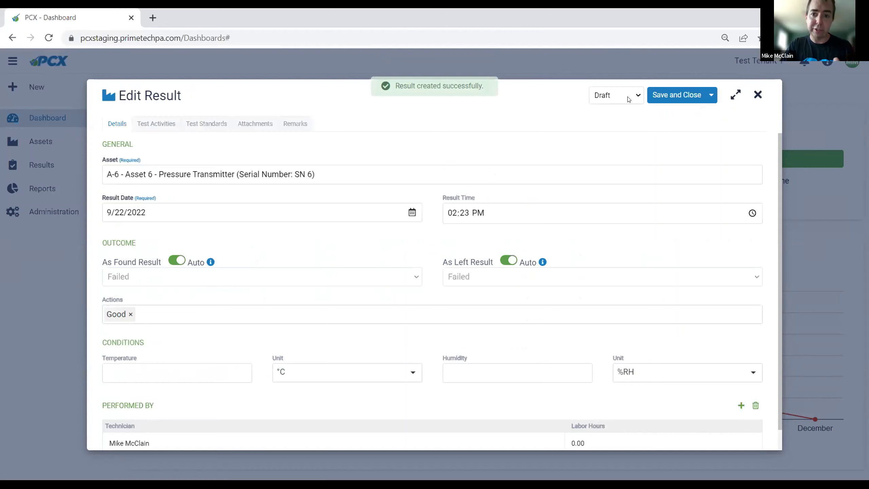
Change the result's status to In Progress and save it without closing
{"action": "left_click", "coordinate": [629, 100]}
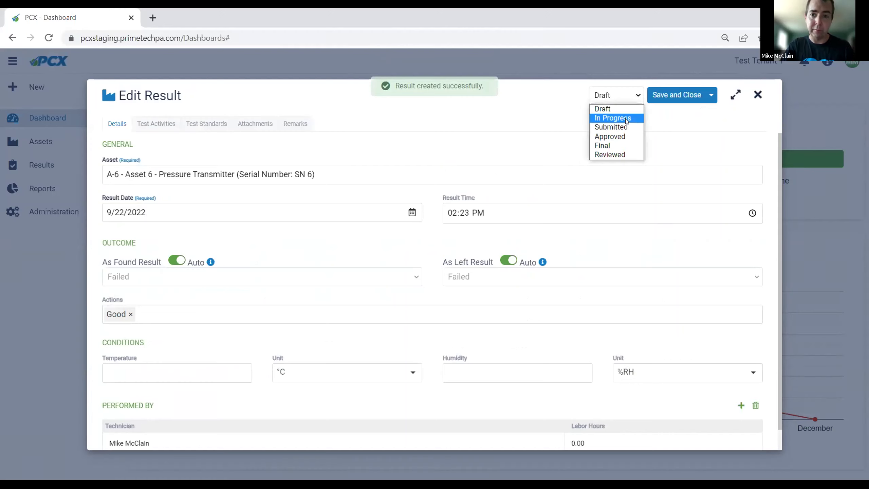
{"action": "left_click", "coordinate": [626, 118]}
{"action": "left_click", "coordinate": [630, 95]}
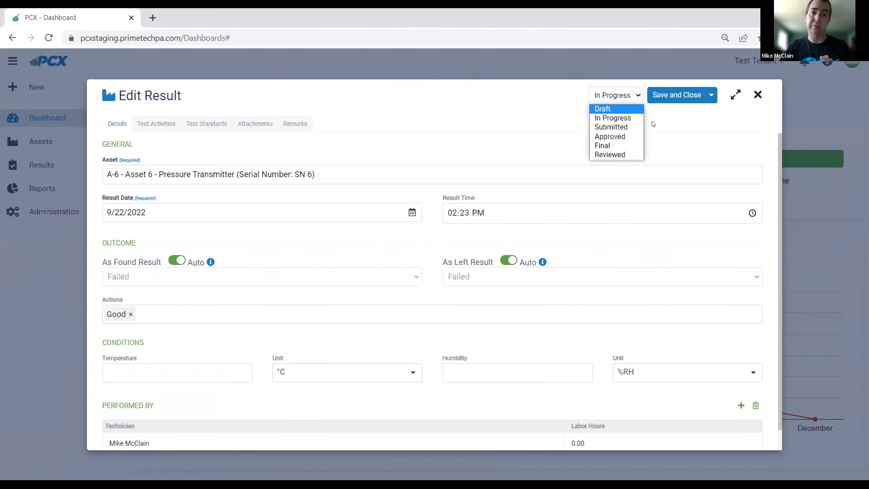
{"action": "left_click", "coordinate": [711, 130]}
{"action": "left_click", "coordinate": [711, 95]}
{"action": "left_click", "coordinate": [685, 113]}
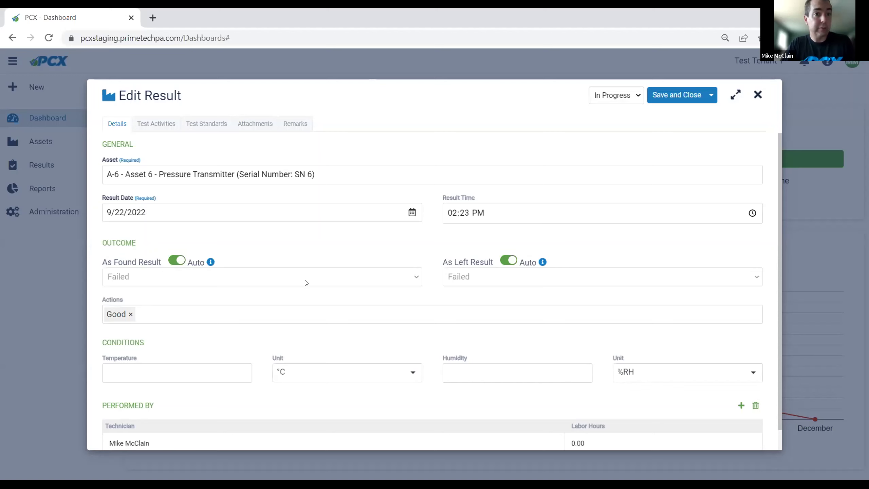
Add the HART and Set Span adjustments to the result's Actions
{"action": "left_click", "coordinate": [160, 124]}
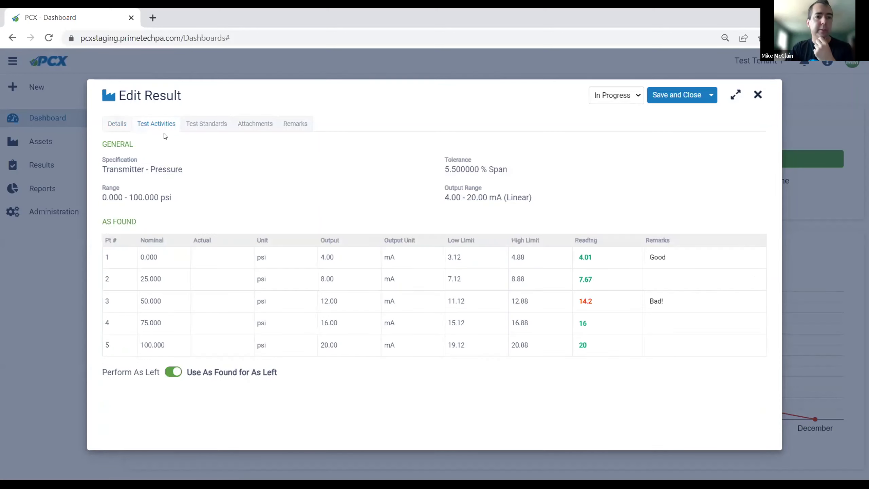
{"action": "left_click", "coordinate": [116, 124]}
{"action": "left_click", "coordinate": [238, 305]}
{"action": "type", "text": "har"}
{"action": "left_click", "coordinate": [227, 349]}
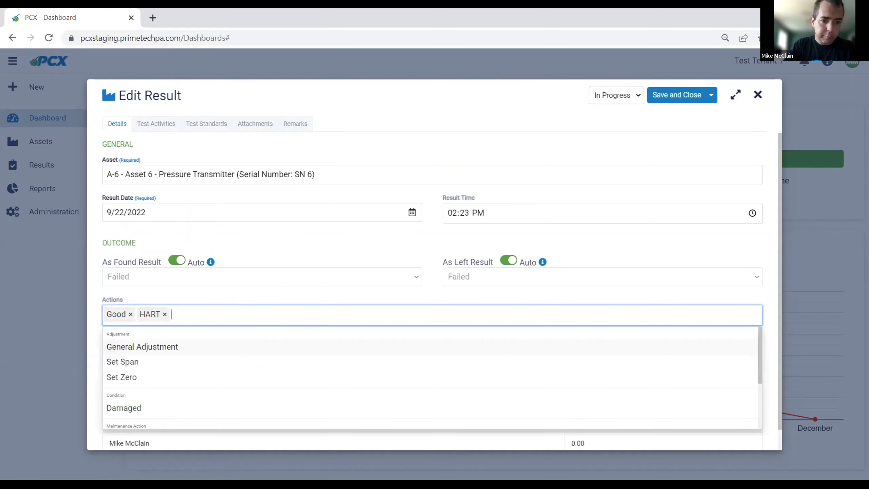
{"action": "left_click", "coordinate": [207, 359]}
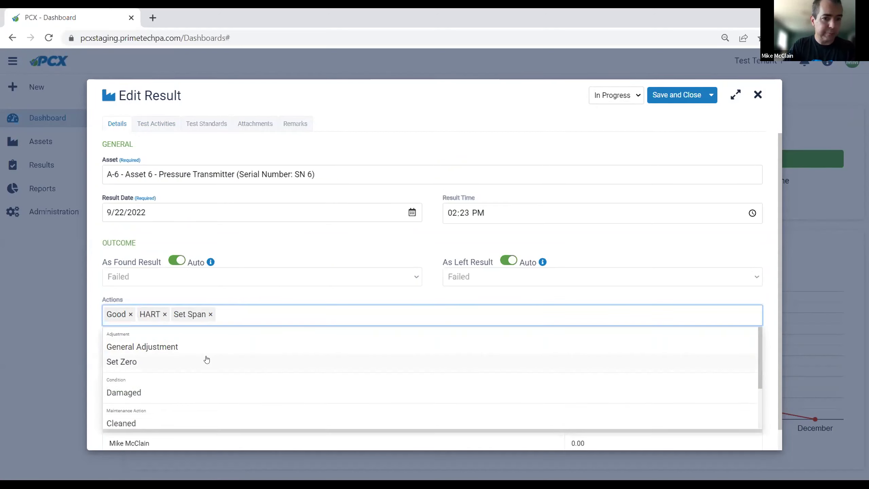
{"action": "left_click", "coordinate": [119, 294]}
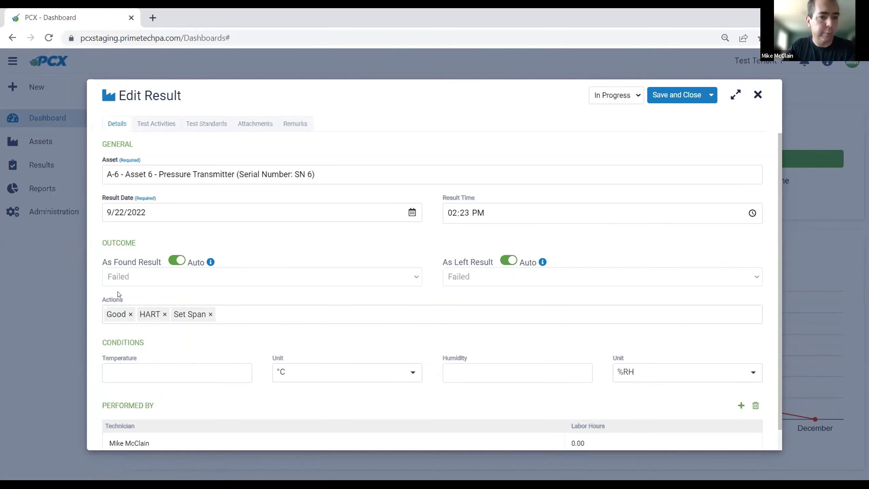
Set the calibration conditions to a temperature of 22 °C and a humidity of 50 %RH
{"action": "left_click", "coordinate": [220, 370]}
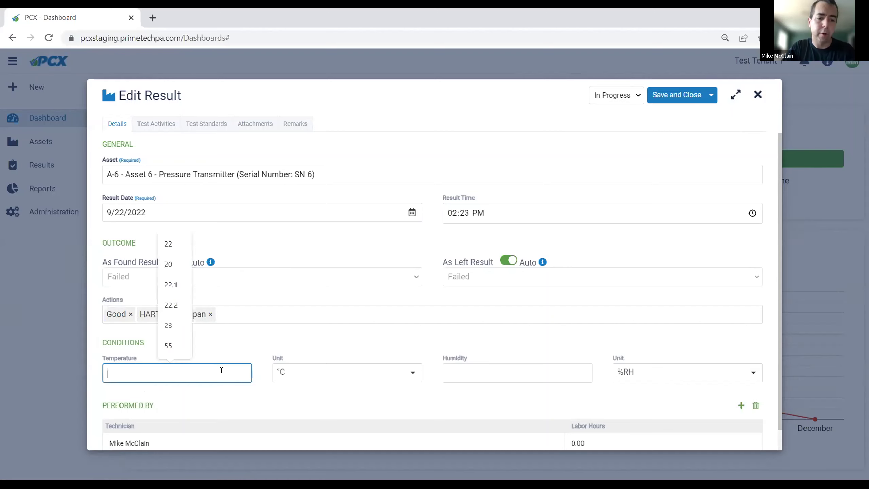
{"action": "type", "text": "22"}
{"action": "left_click", "coordinate": [482, 373]}
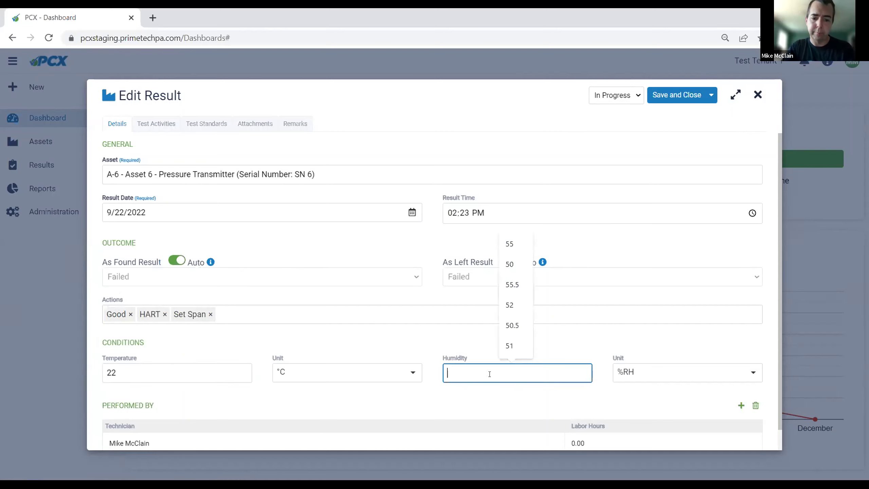
{"action": "type", "text": "50"}
{"action": "left_click", "coordinate": [433, 344]}
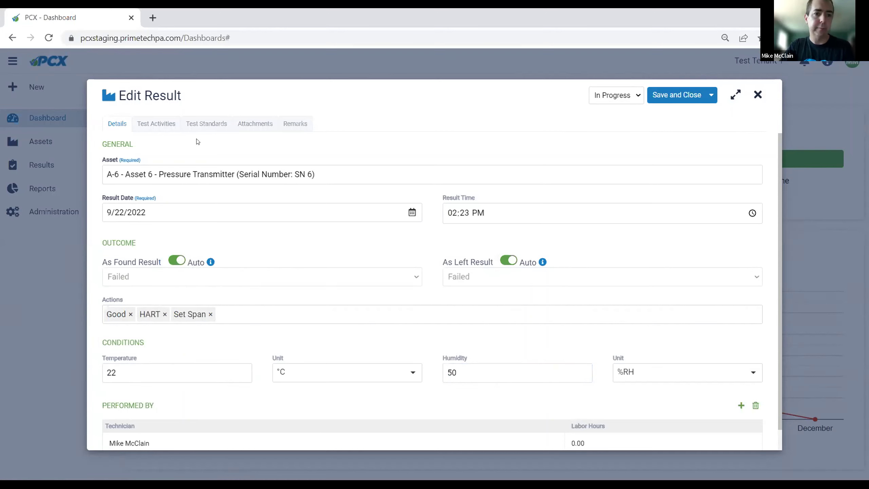
Switch the result's test activities from reusing the As Found readings to performing As Left
{"action": "left_click", "coordinate": [167, 123]}
{"action": "left_click", "coordinate": [173, 371]}
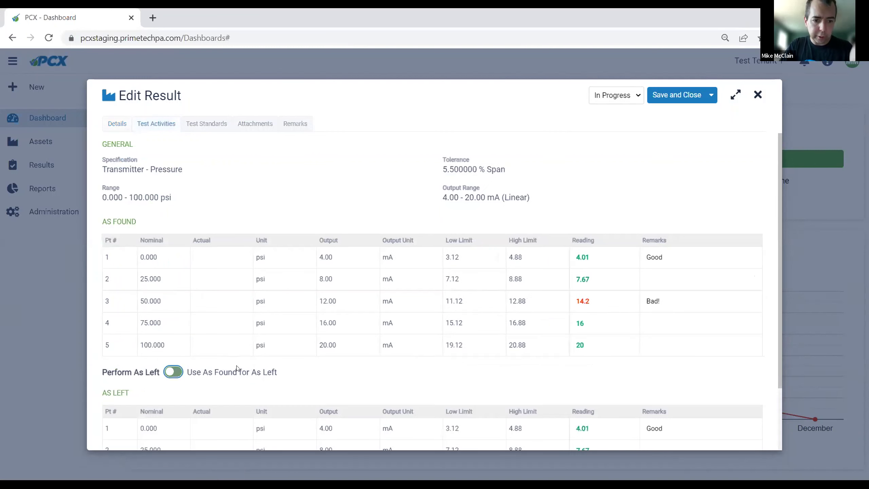
{"action": "scroll", "coordinate": [419, 356], "scroll_direction": "down", "scroll_amount": 2}
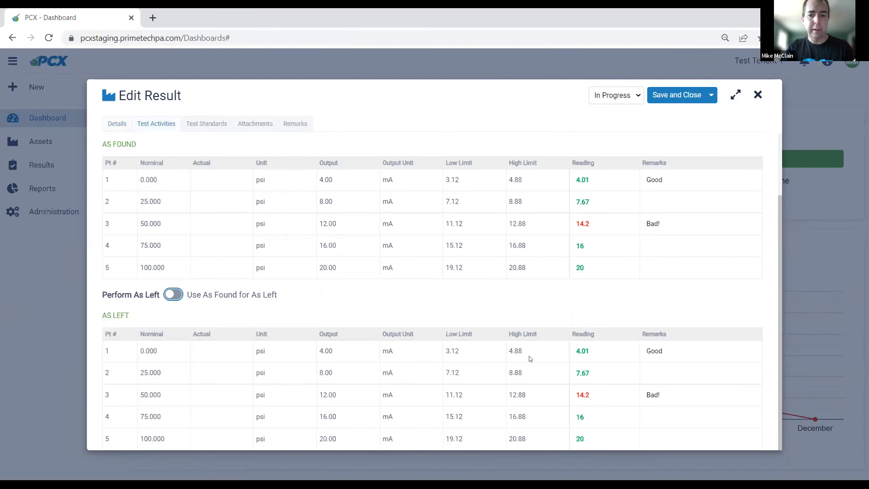
Set the As Left reading of point 1 to 4 and clear its remark
{"action": "left_click", "coordinate": [611, 346]}
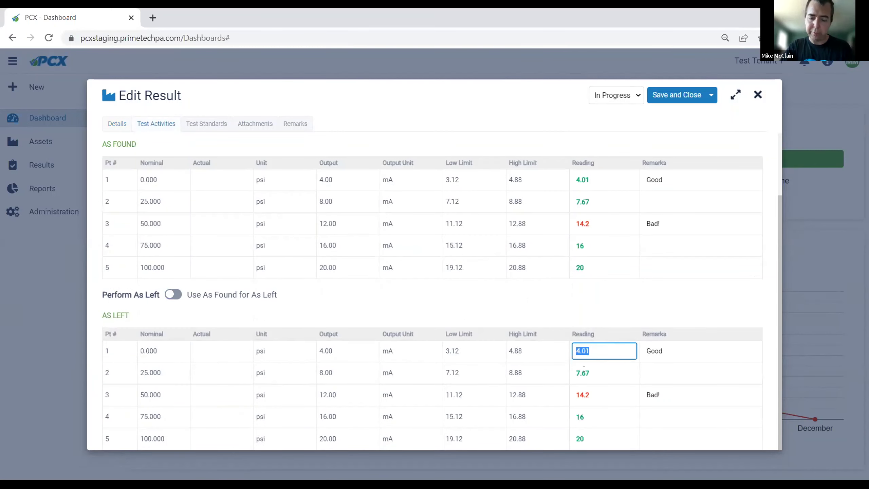
{"action": "type", "text": "4"}
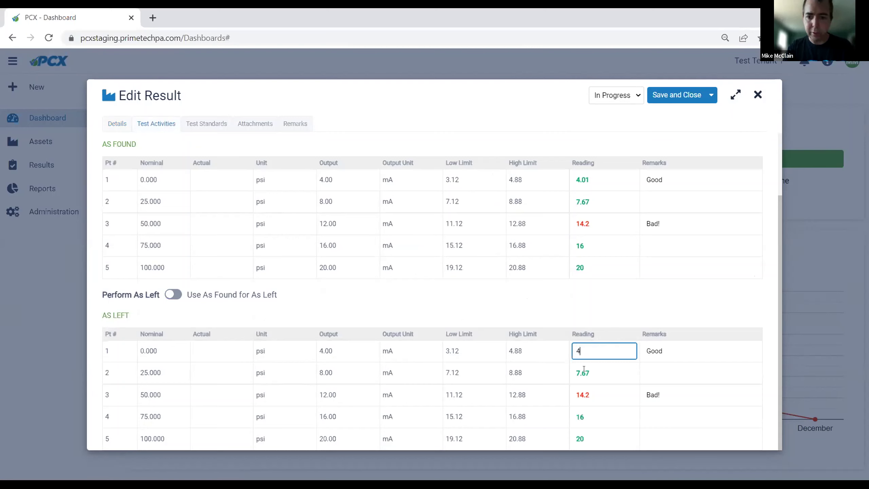
{"action": "key", "text": "Tab"}
{"action": "type", "text": "\\"}
{"action": "key", "text": "Tab"}
{"action": "key", "text": "shift+Tab"}
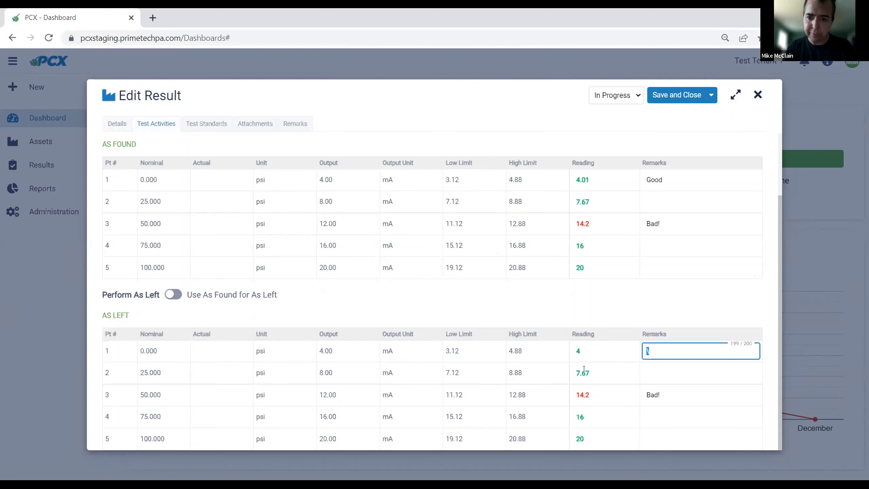
{"action": "key", "text": "Tab"}
{"action": "key", "text": "Tab"}
{"action": "key", "text": "Tab"}
{"action": "key", "text": "shift+Tab"}
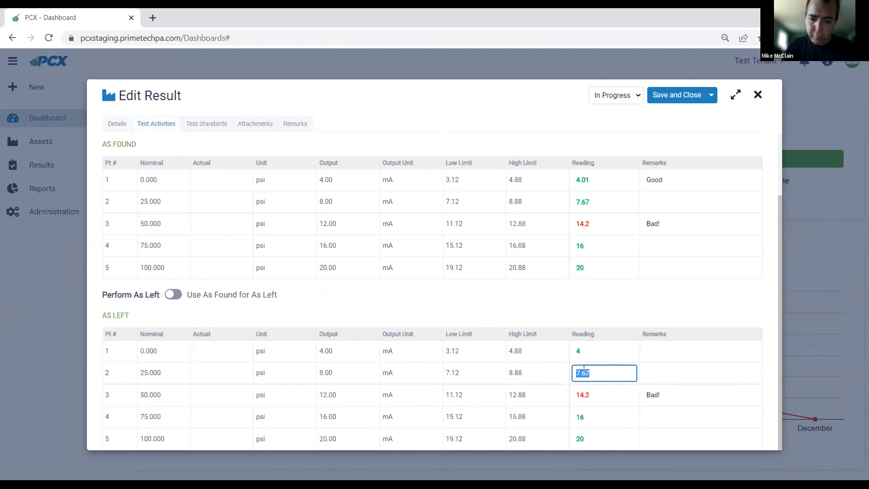
Set the As Left readings to 8 for point 2 and 12 for point 3, and clear point 3's remark
{"action": "type", "text": "8"}
{"action": "key", "text": "Tab"}
{"action": "key", "text": "Tab"}
{"action": "key", "text": "Tab"}
{"action": "type", "text": "12"}
{"action": "key", "text": "Tab"}
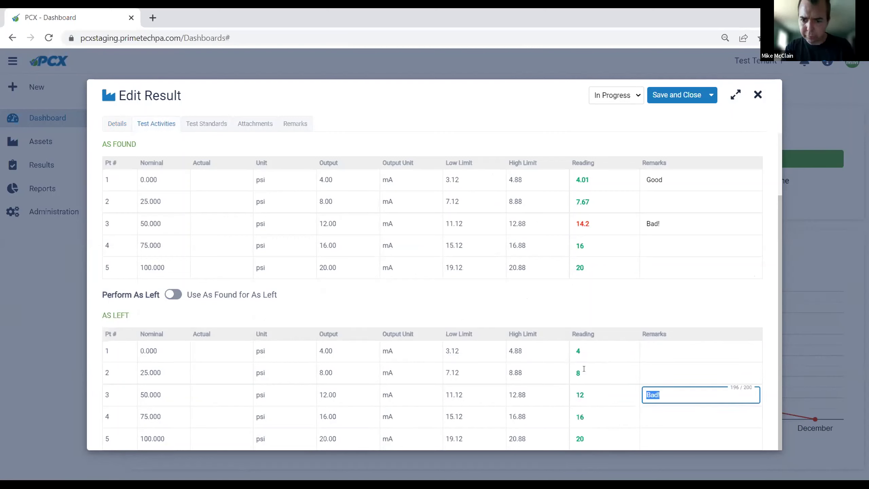
{"action": "key", "text": "BackSpace"}
{"action": "key", "text": "Tab"}
{"action": "key", "text": "Tab"}
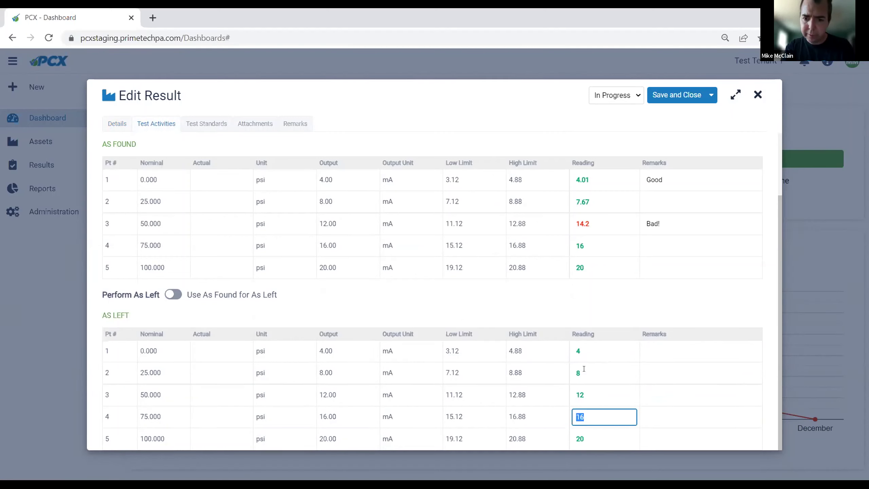
{"action": "key", "text": "Tab"}
{"action": "key", "text": "Tab"}
{"action": "key", "text": "Tab"}
{"action": "left_click", "coordinate": [585, 316]}
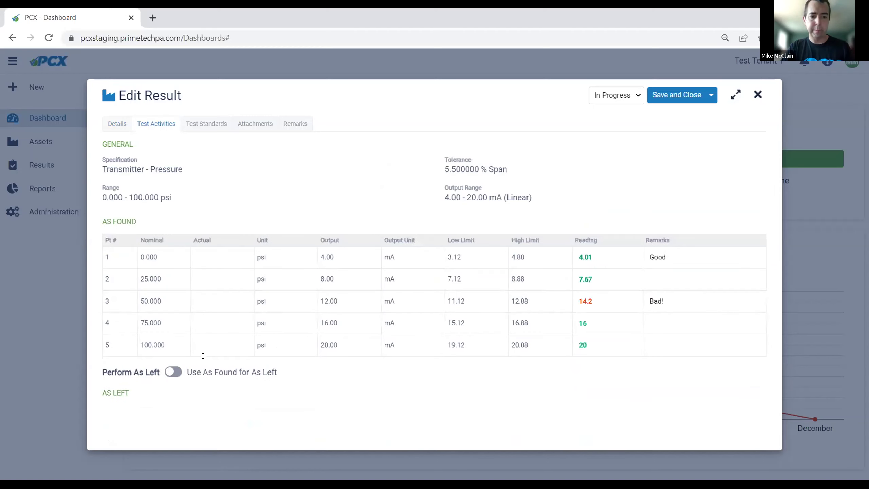
Try to redisplay the As Left table by switching the As Left mode back and forth and resizing the dialog
{"action": "left_click", "coordinate": [171, 373]}
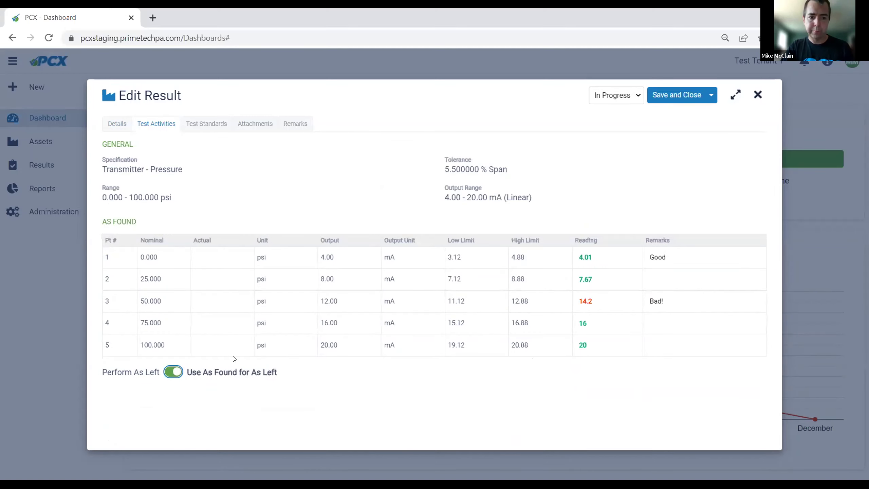
{"action": "left_click", "coordinate": [173, 371]}
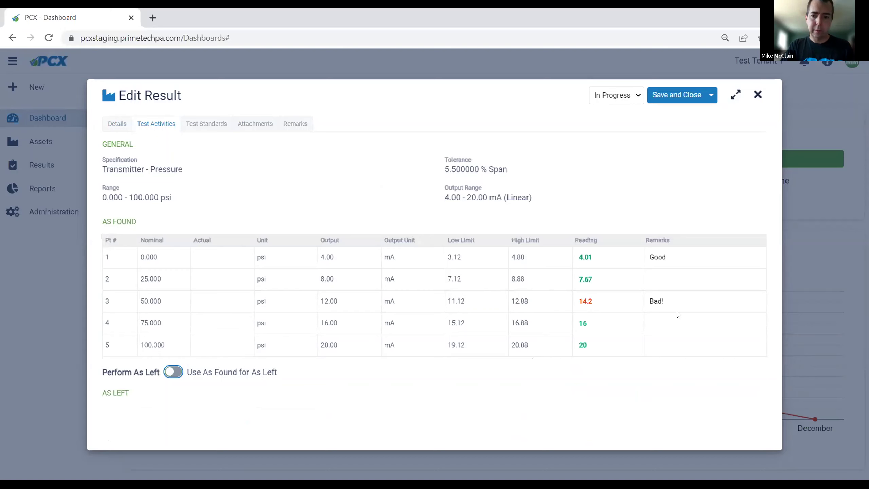
{"action": "left_click", "coordinate": [729, 97]}
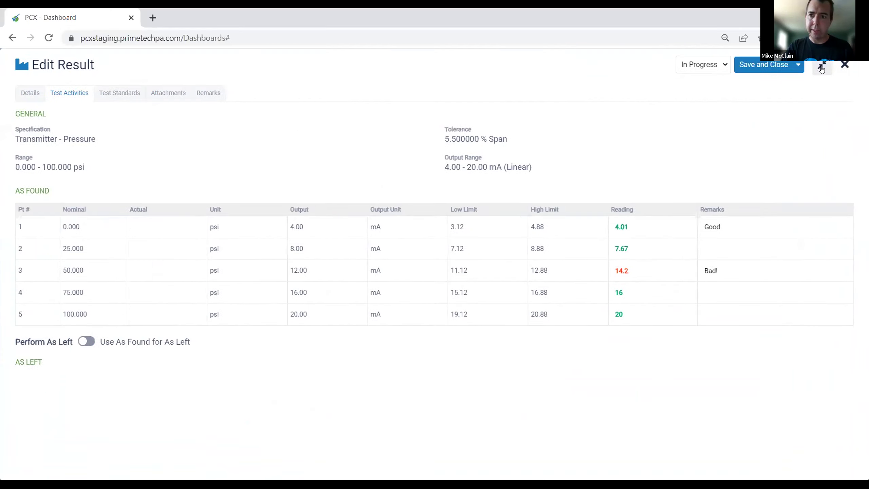
{"action": "left_click", "coordinate": [803, 71]}
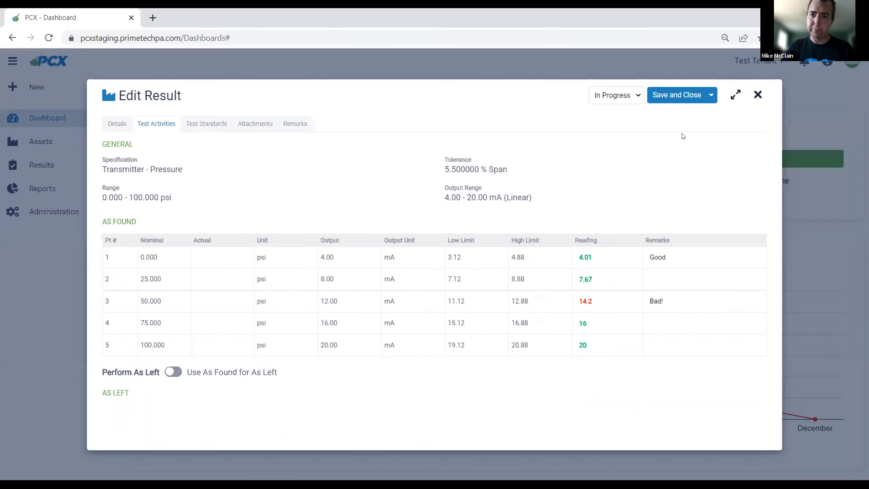
Save and close the result, and reopen A-6's 9/22/2022 calibration for editing to check its test activities and details
{"action": "left_click", "coordinate": [698, 95]}
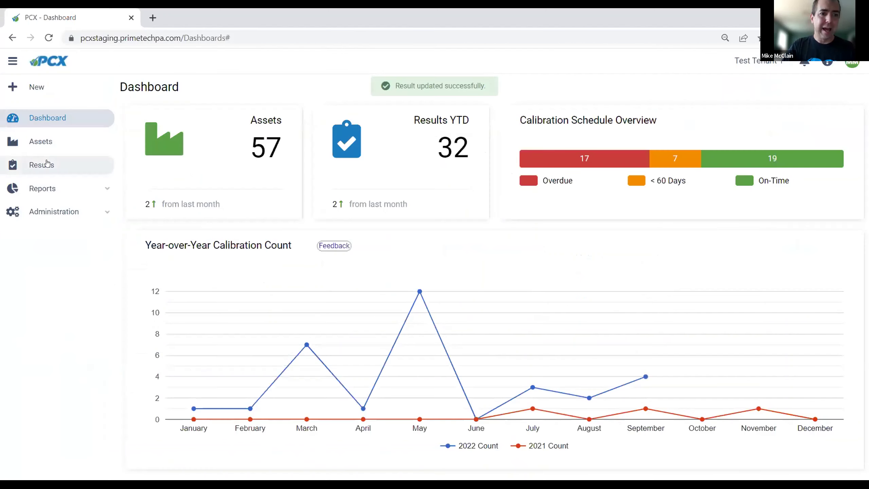
{"action": "left_click", "coordinate": [47, 164]}
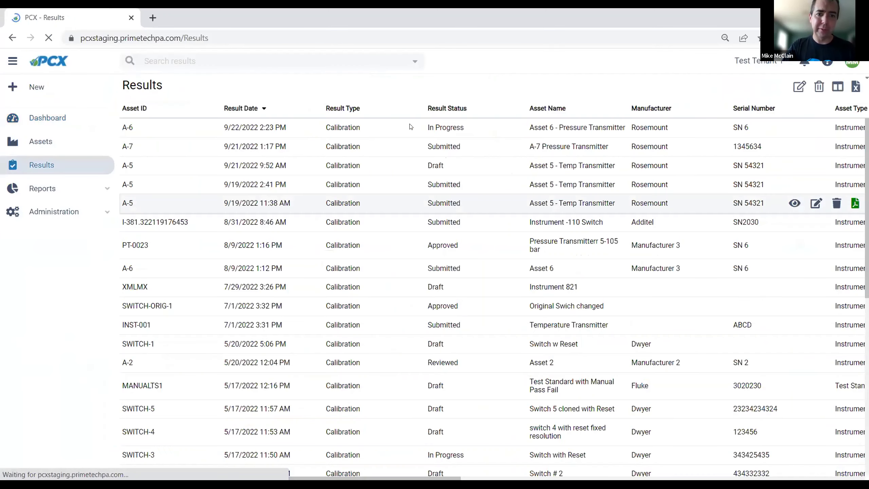
{"action": "right_click", "coordinate": [417, 127]}
{"action": "left_click", "coordinate": [419, 153]}
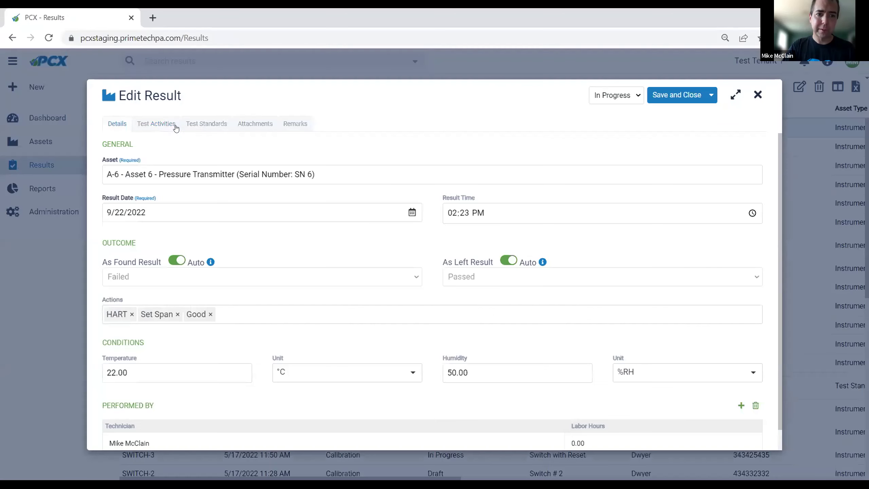
{"action": "left_click", "coordinate": [157, 123]}
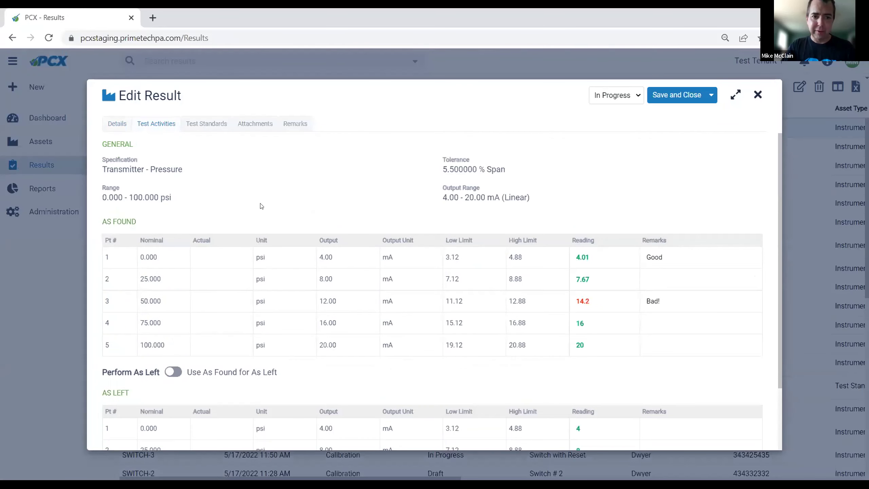
{"action": "left_click", "coordinate": [117, 123]}
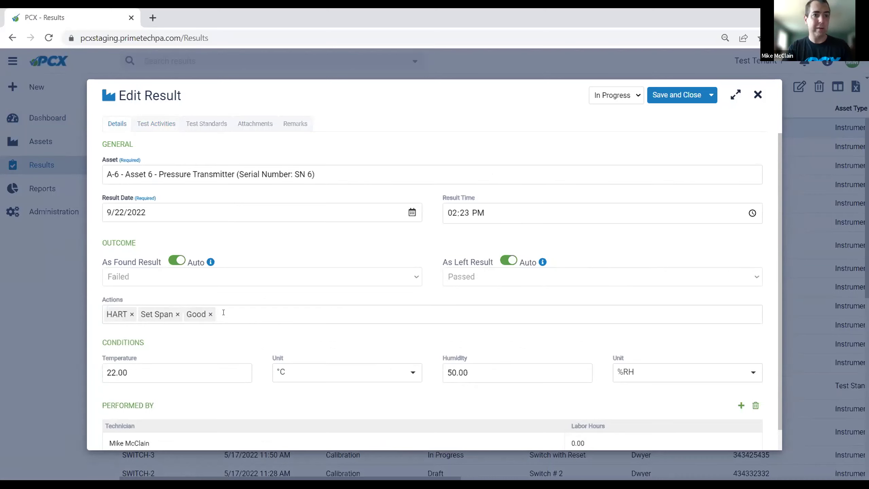
Search the test standards for 18 and choose the Fluke Documenting Process Calibrator for the result
{"action": "left_click", "coordinate": [210, 124]}
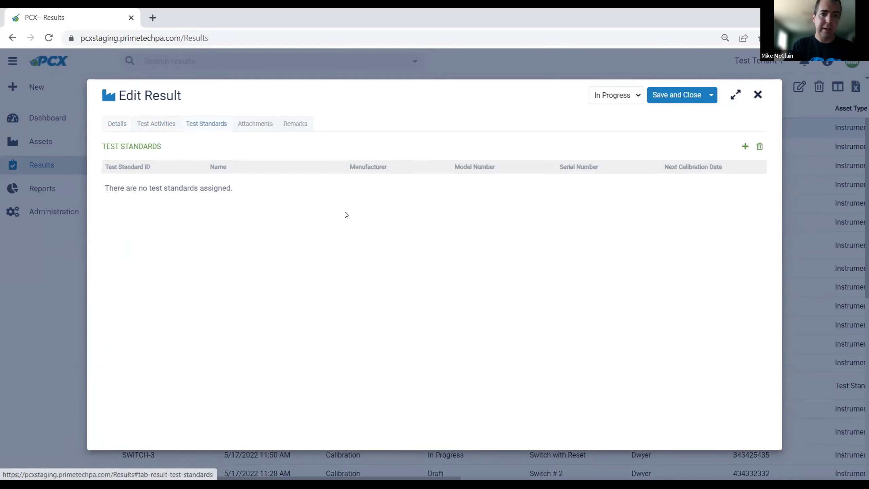
{"action": "left_click", "coordinate": [744, 146]}
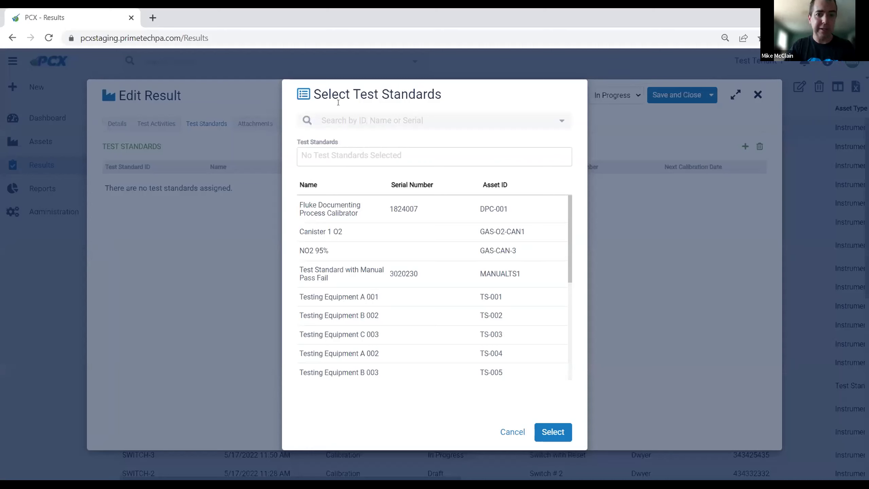
{"action": "left_click", "coordinate": [345, 120]}
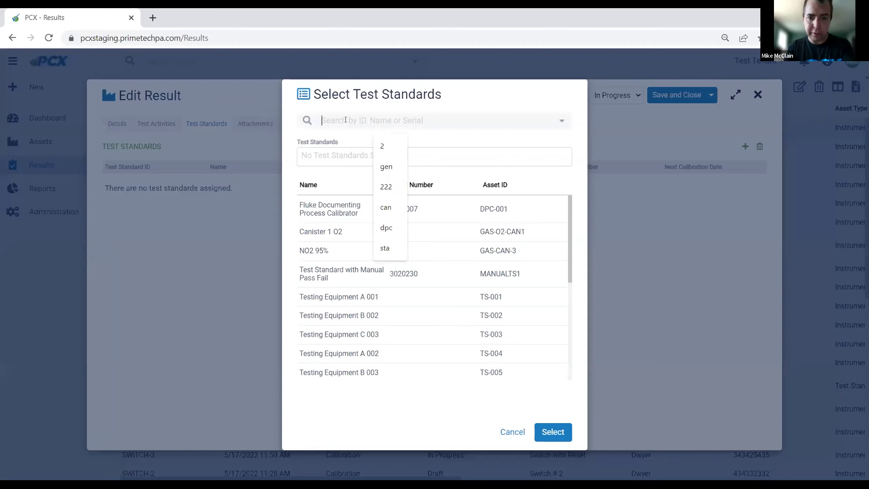
{"action": "type", "text": "18"}
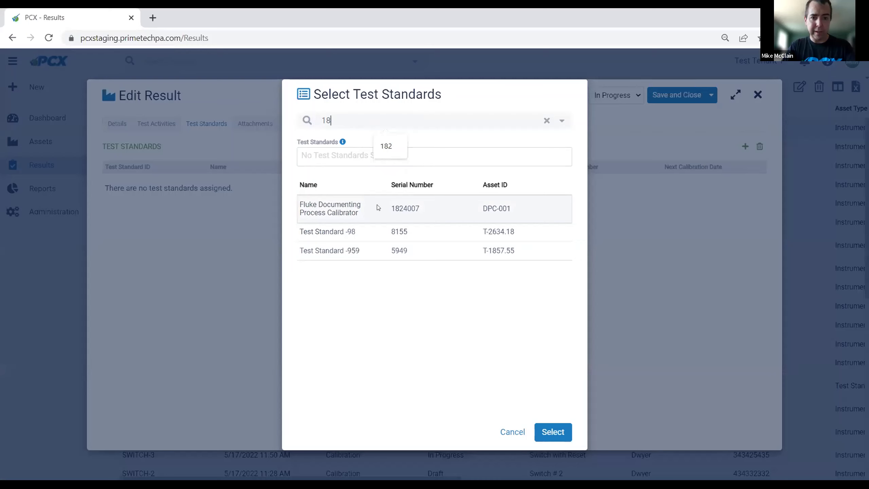
{"action": "left_click", "coordinate": [378, 207]}
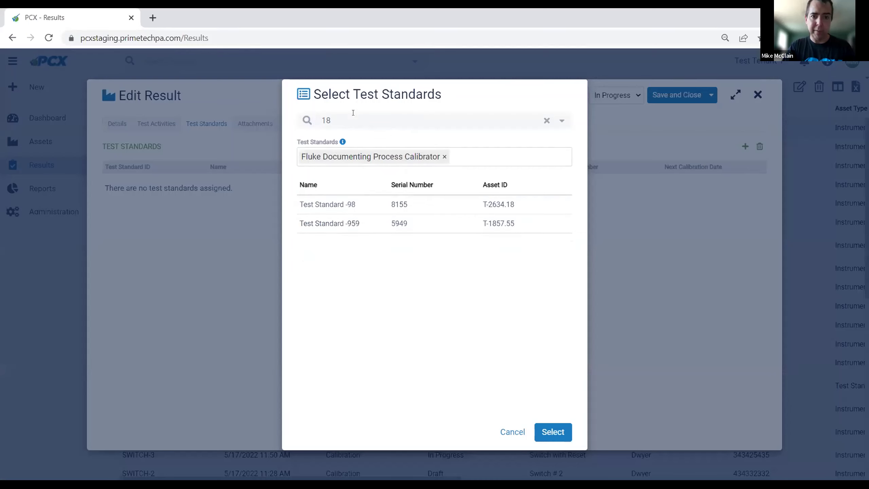
Try to find another test standard by searching for mod
{"action": "key", "text": "BackSpace"}
{"action": "key", "text": "BackSpace"}
{"action": "type", "text": "mod"}
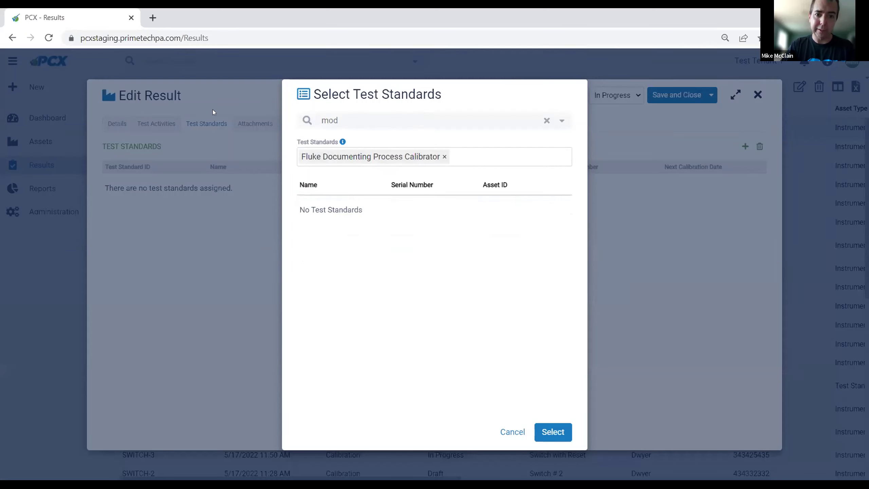
{"action": "key", "text": "BackSpace"}
{"action": "key", "text": "BackSpace"}
{"action": "key", "text": "BackSpace"}
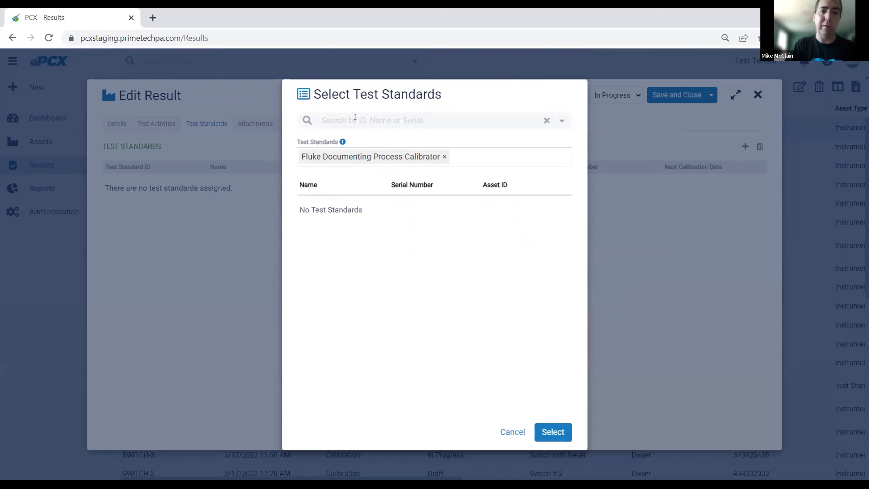
Add Testing Equipment C 003 and Testing Equipment B 003 to the selection and assign the chosen test standards to the result
{"action": "left_click", "coordinate": [562, 120]}
{"action": "left_click", "coordinate": [405, 306]}
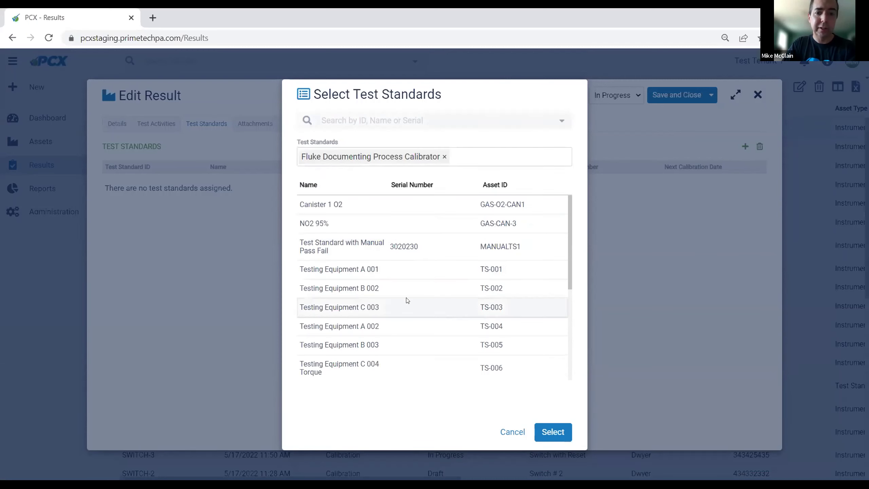
{"action": "left_click", "coordinate": [562, 432]}
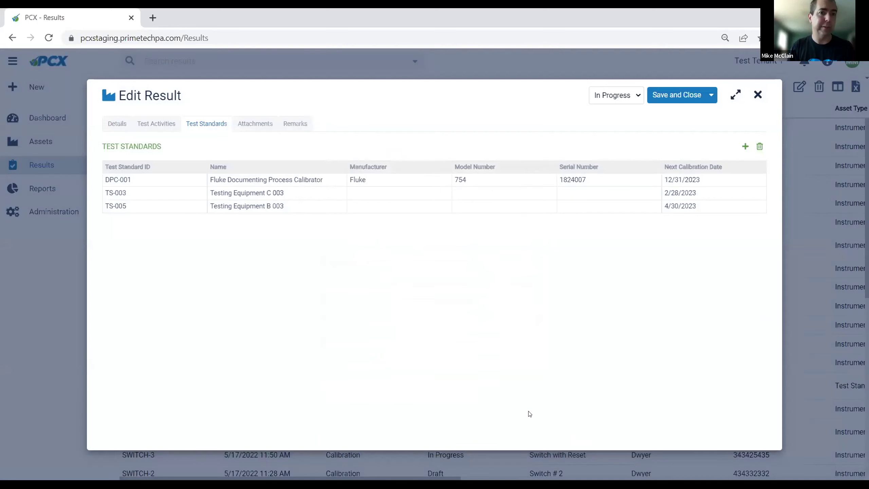
Enter the result's remark "Found in Good Condition, but adjusted to improve."
{"action": "left_click", "coordinate": [293, 124]}
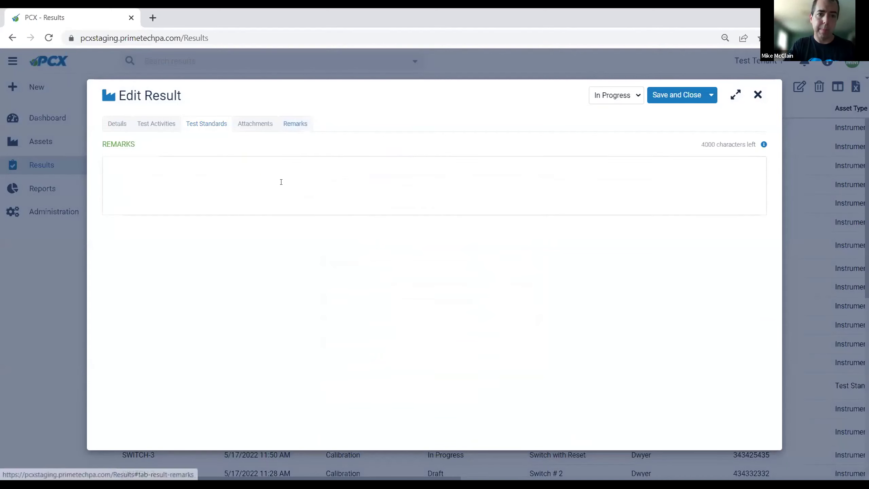
{"action": "left_click", "coordinate": [281, 185]}
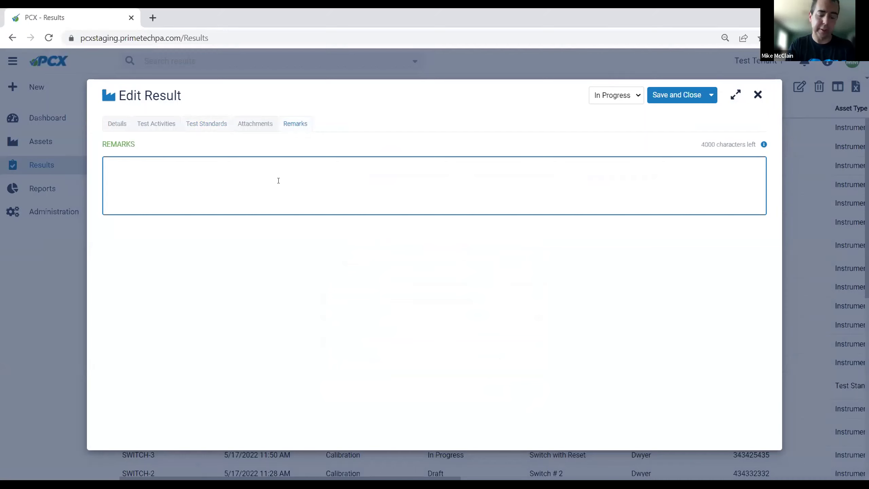
{"action": "type", "text": "Found in Good Cond"}
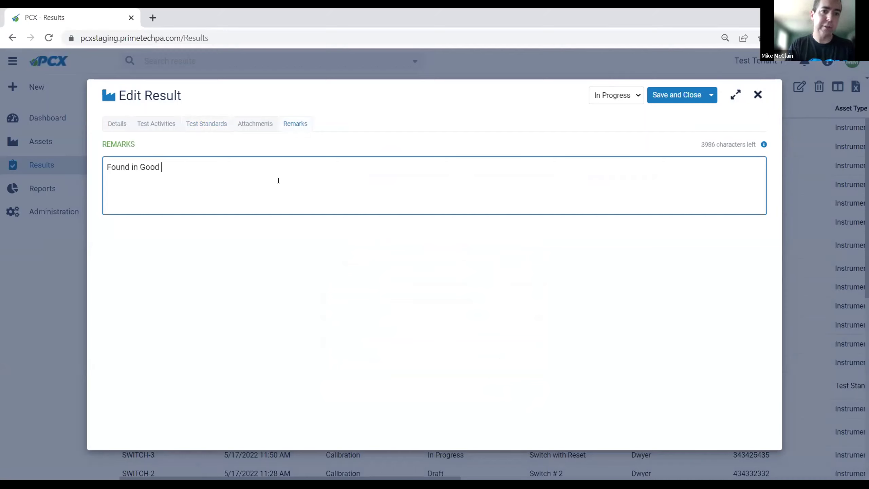
{"action": "key", "text": "BackSpace"}
{"action": "key", "text": "BackSpace"}
{"action": "type", "text": "ondition"}
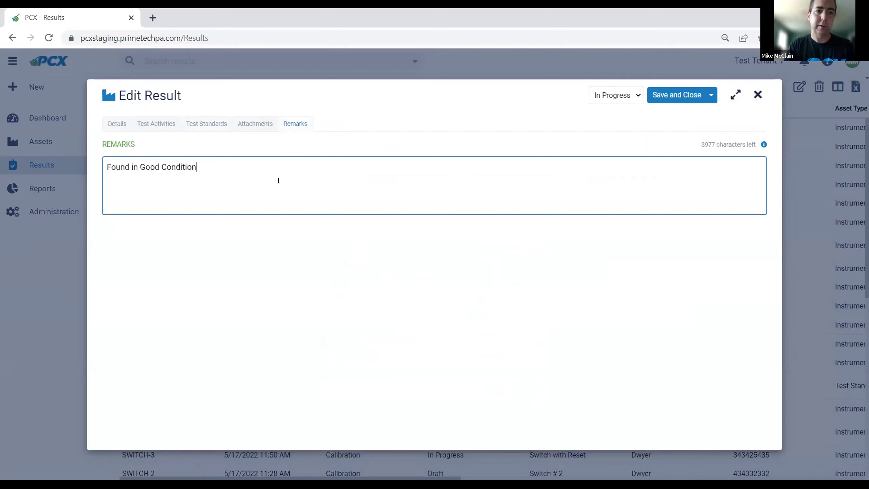
{"action": "type", "text": ", but adjusted to improve."}
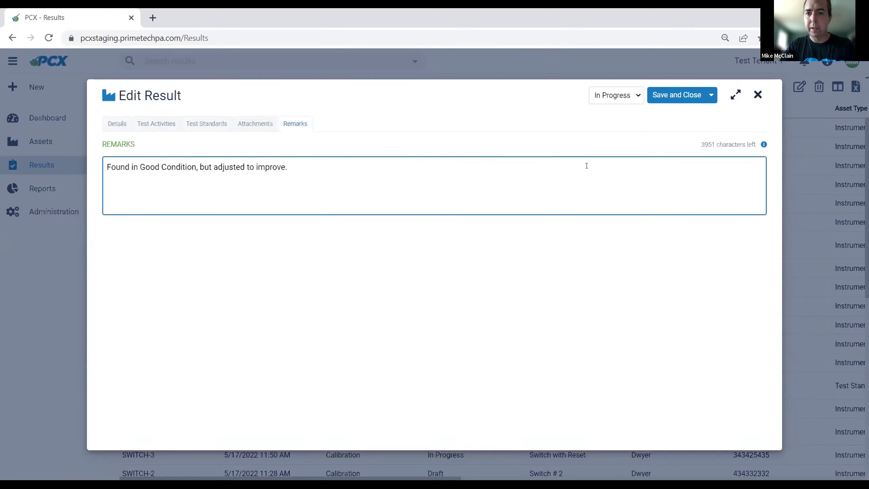
Change the result's status to Submitted, and save and close it
{"action": "left_click", "coordinate": [616, 95]}
{"action": "left_click", "coordinate": [616, 127]}
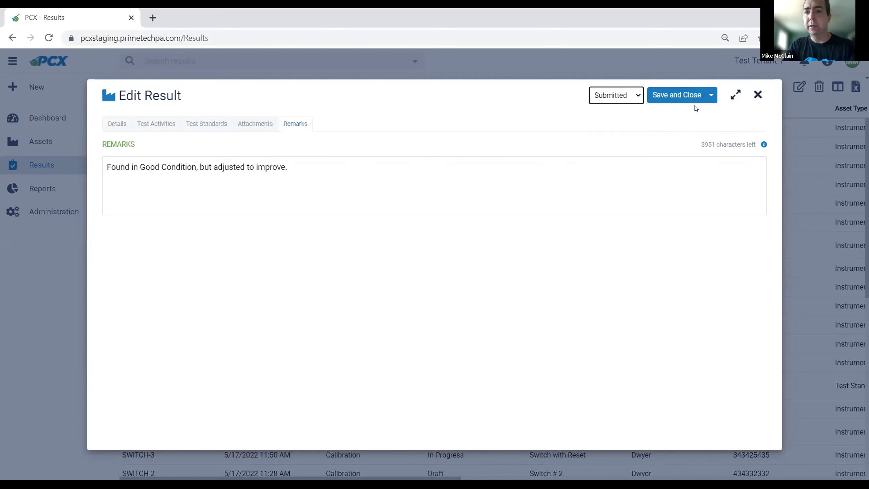
{"action": "left_click", "coordinate": [677, 96]}
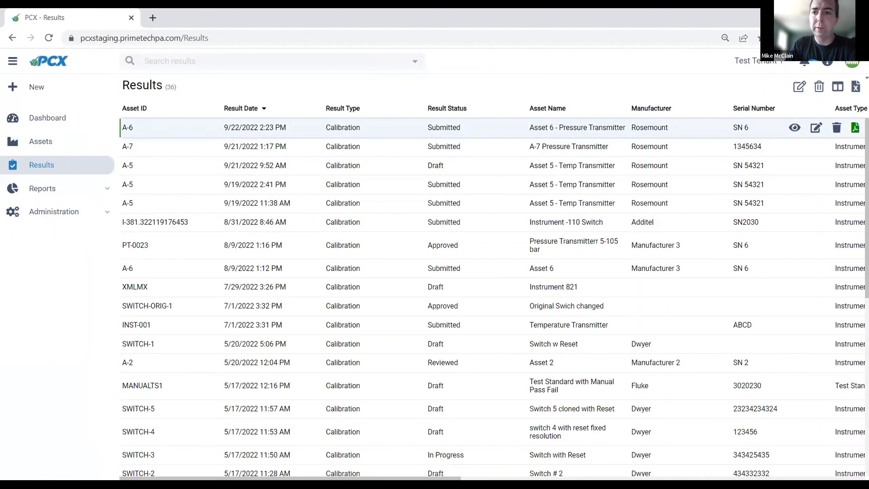
Open the calibration certificate for A-6's 9/22/2022 result and review its readings, test standards and remarks
{"action": "left_click", "coordinate": [855, 128]}
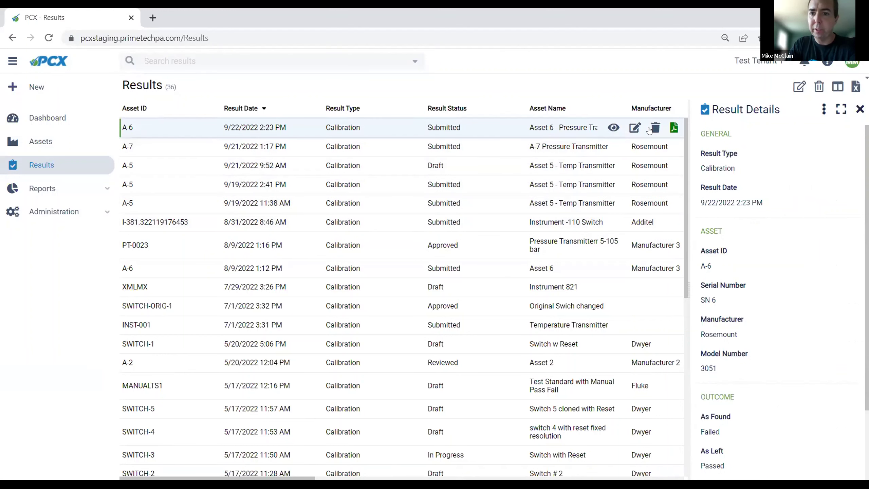
{"action": "left_click", "coordinate": [675, 128]}
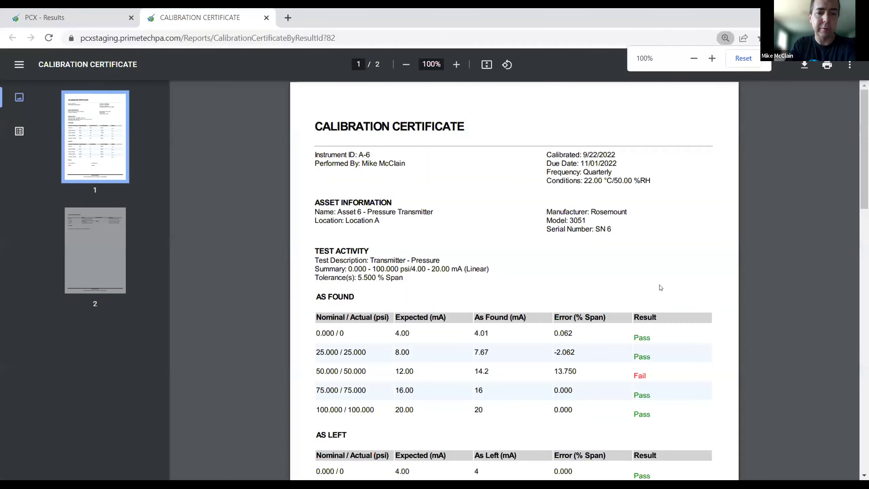
{"action": "scroll", "coordinate": [659, 294], "scroll_direction": "down", "scroll_amount": 12}
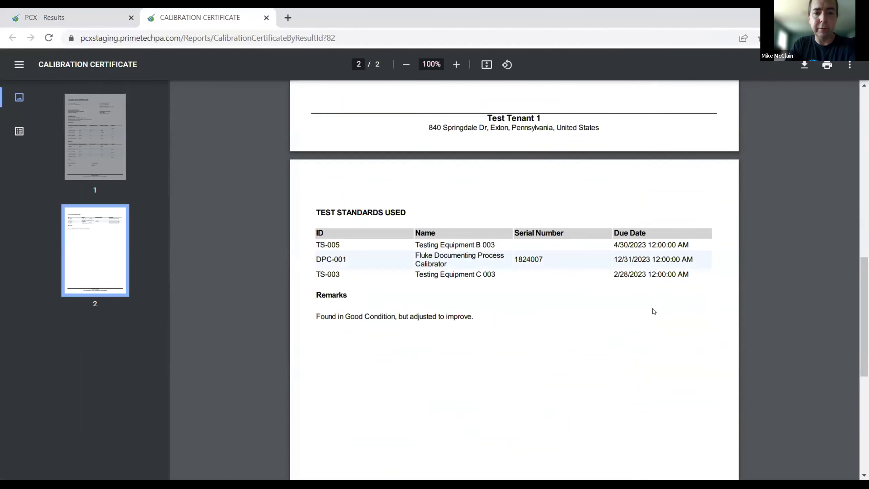
{"action": "scroll", "coordinate": [653, 311], "scroll_direction": "up", "scroll_amount": 8}
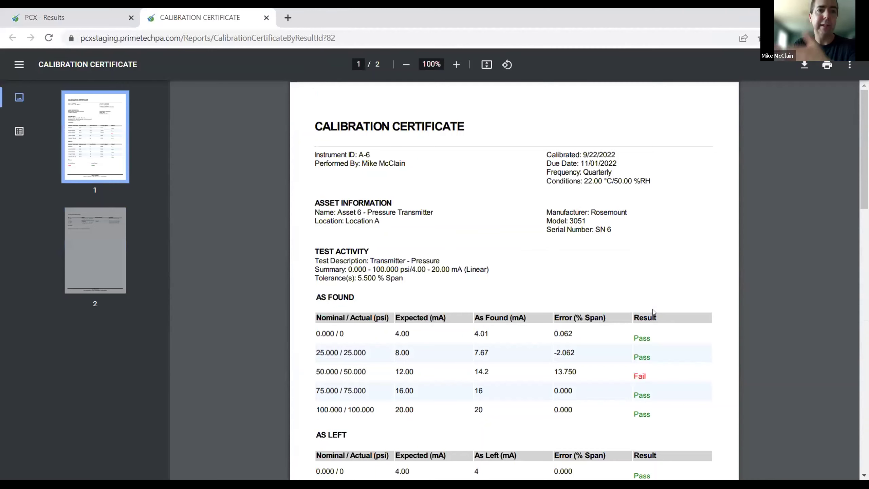